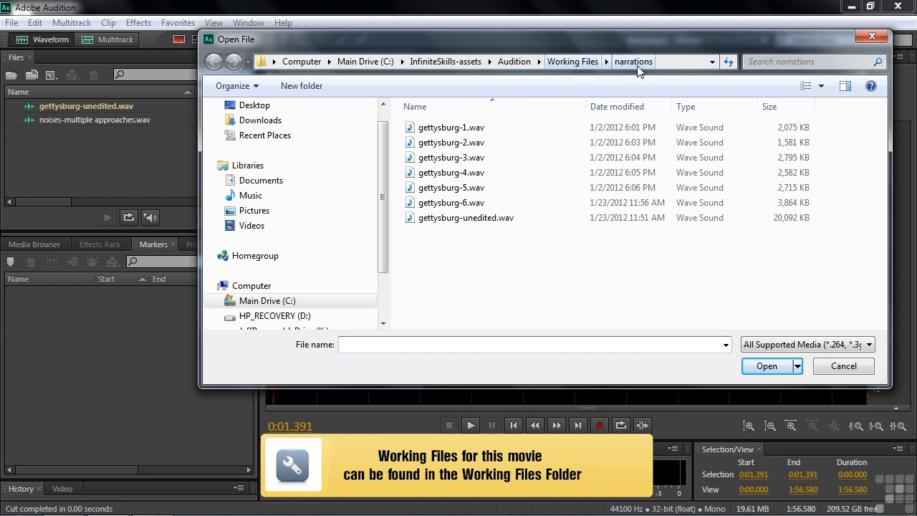
click(556, 63)
double_click(432, 187)
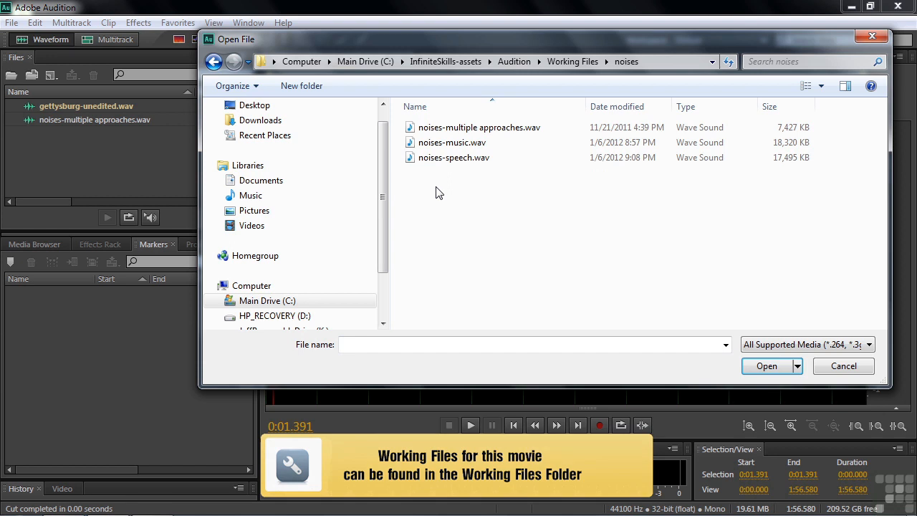
click(843, 366)
Open gettysburg-unedited.wav in the editor and play the beginning and end of the first spoken passage
double_click(77, 106)
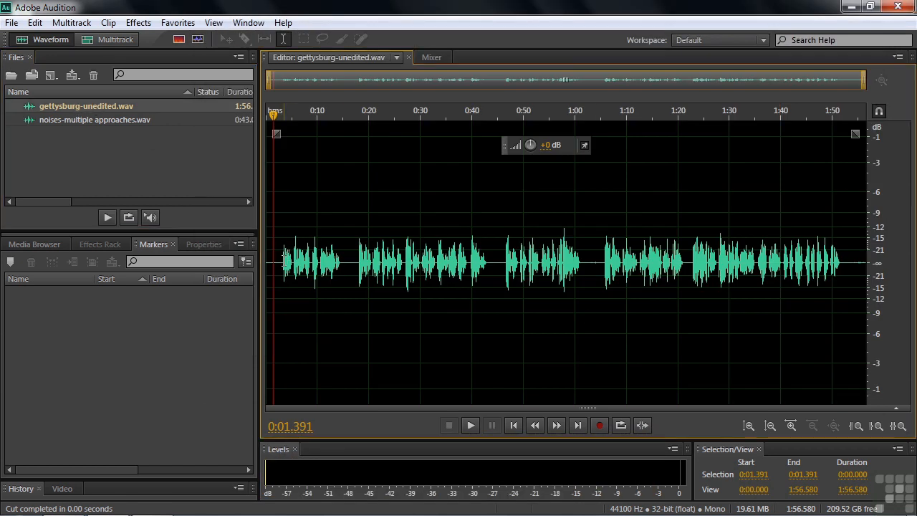
click(283, 260)
key(space)
key(space)
click(326, 262)
key(space)
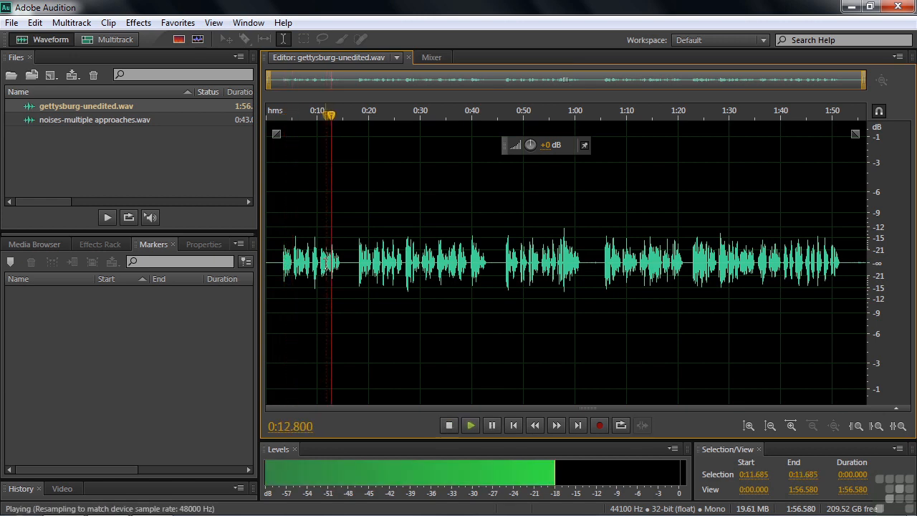
key(space)
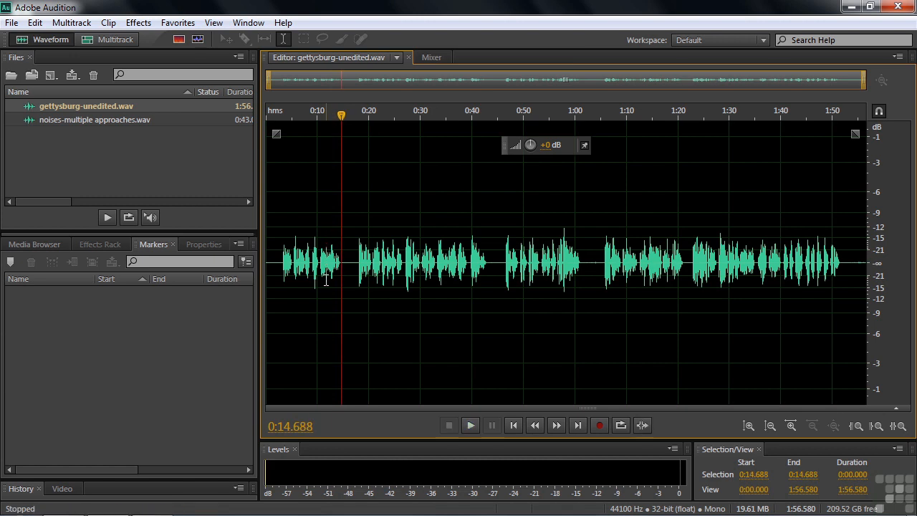
Cut the first spoken passage, from about 0:02.504 to 0:14.885, out of gettysburg-unedited.wav
click(279, 261)
drag(278, 261, 342, 263)
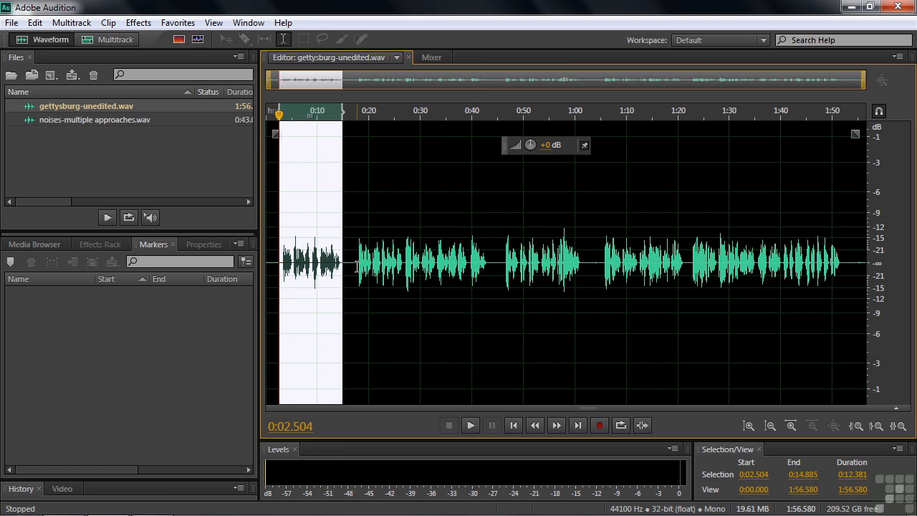
click(34, 22)
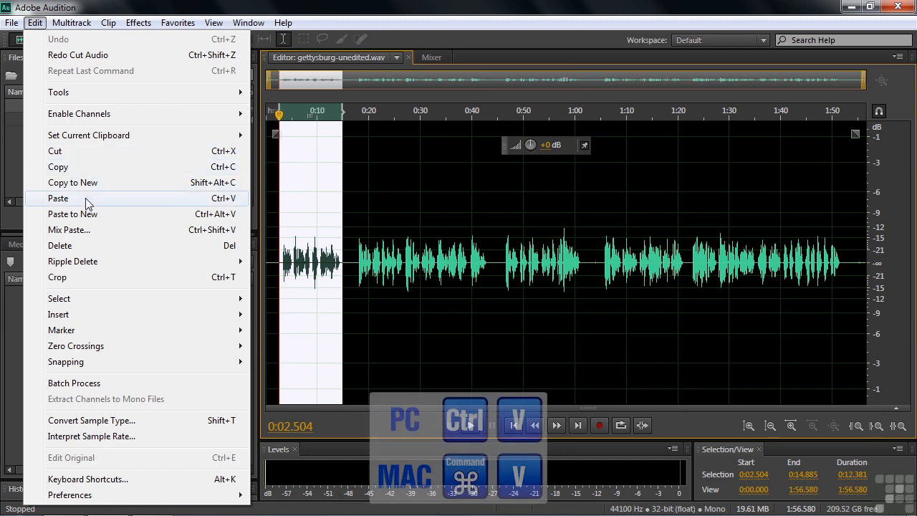
click(83, 150)
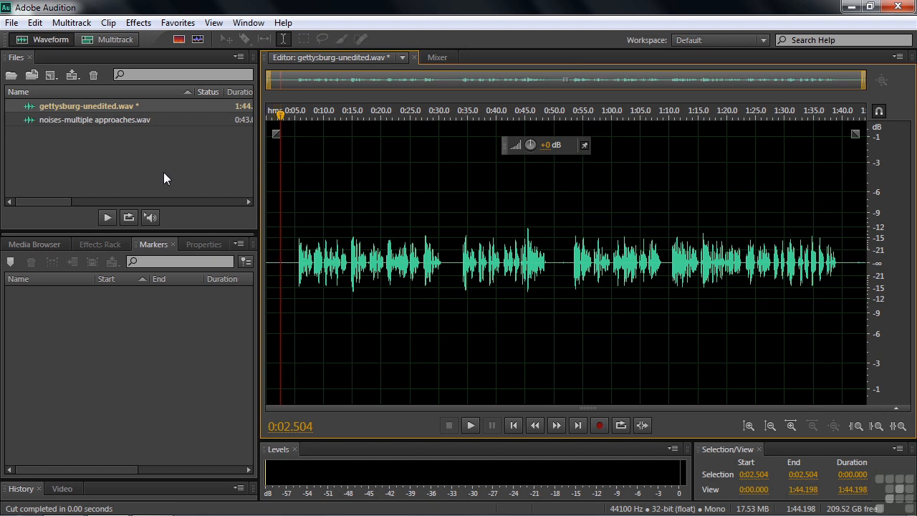
Paste the cut passage into a new audio file using Paste to New
click(35, 24)
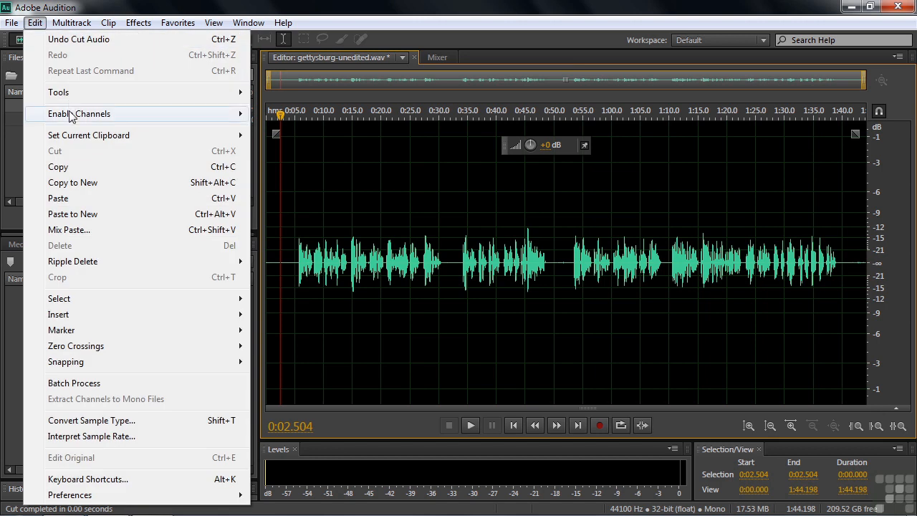
mouse_move(75, 138)
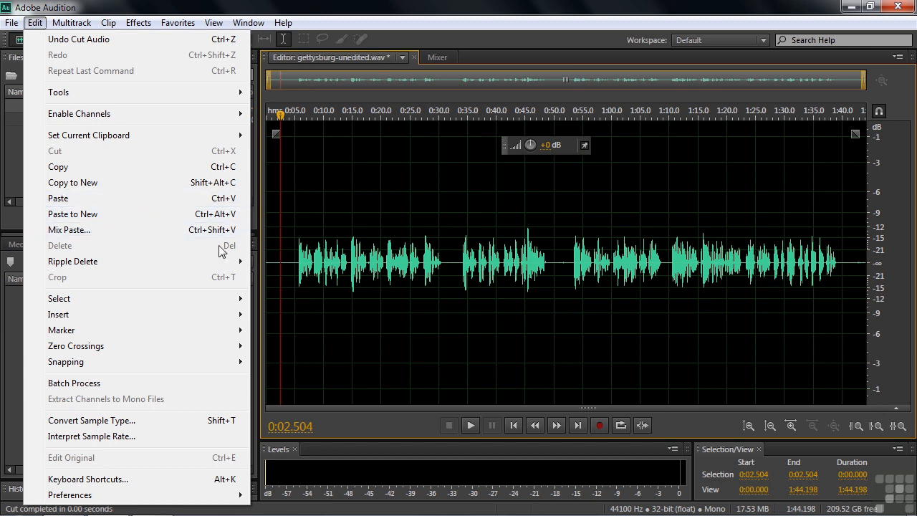
click(63, 219)
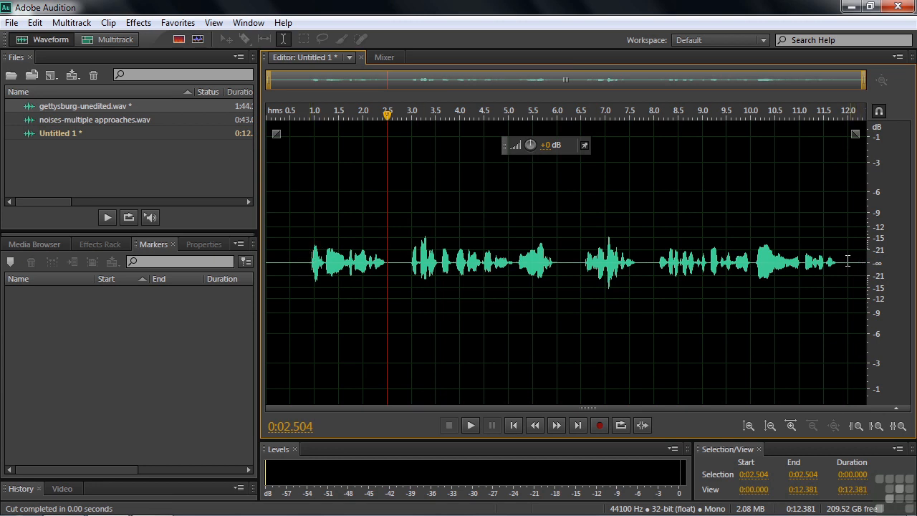
Play the new file from about 0:00.886 and again from about 0:10.830 to check its start and end
click(309, 263)
key(space)
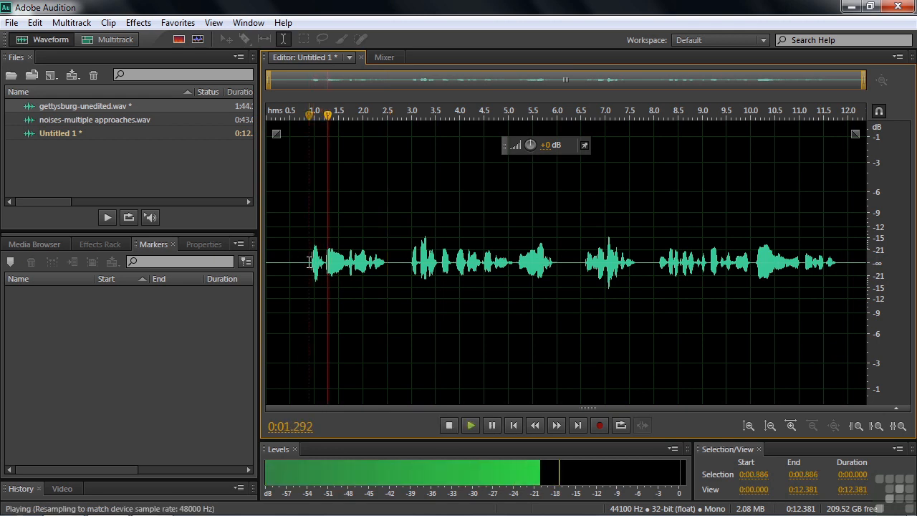
key(space)
click(792, 266)
key(space)
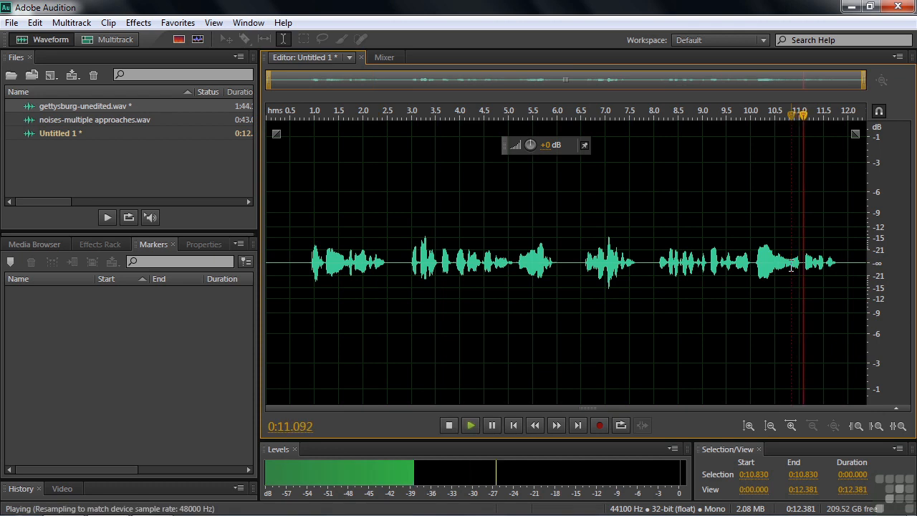
key(space)
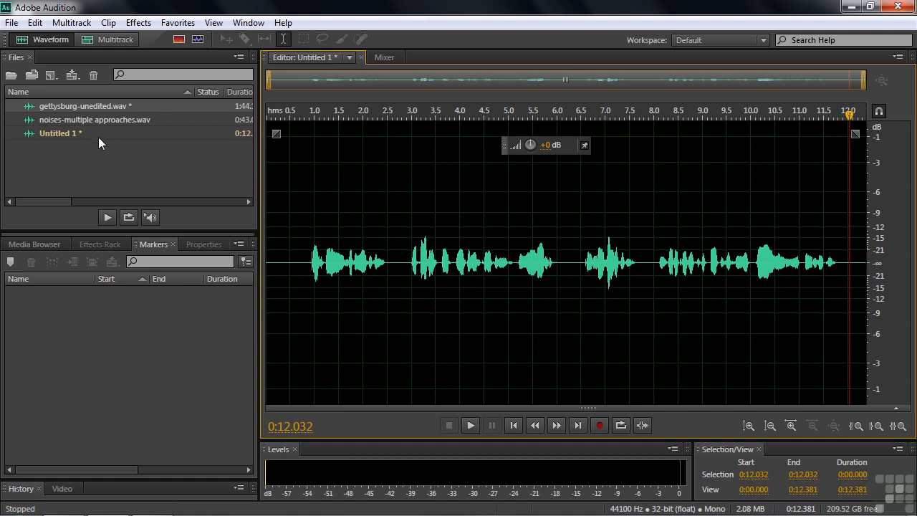
Close Untitled 1 without saving, return to gettysburg-unedited.wav and undo the cut
click(44, 132)
key(ctrl+w)
click(478, 279)
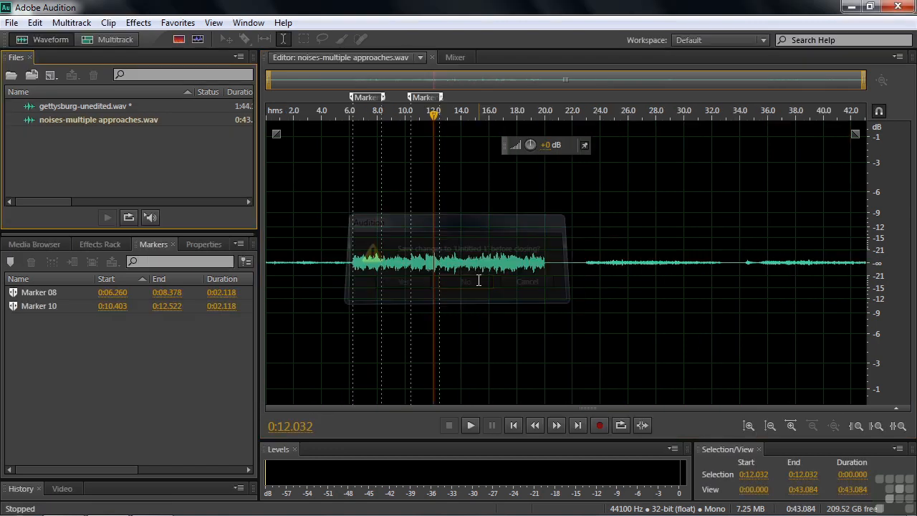
double_click(47, 105)
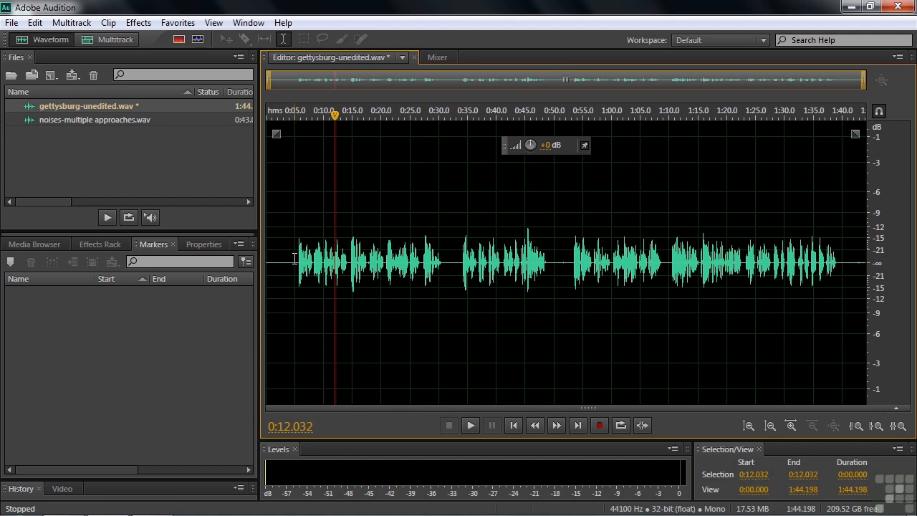
key(ctrl+z)
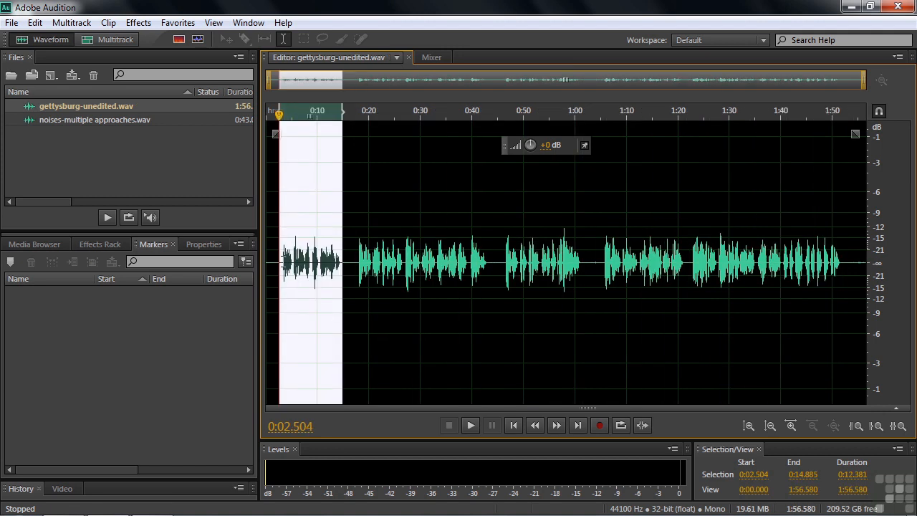
Copy the first passage, from about 0:02.225 to 0:14.885, and paste it into a new file using Paste to New
click(274, 261)
drag(278, 261, 343, 265)
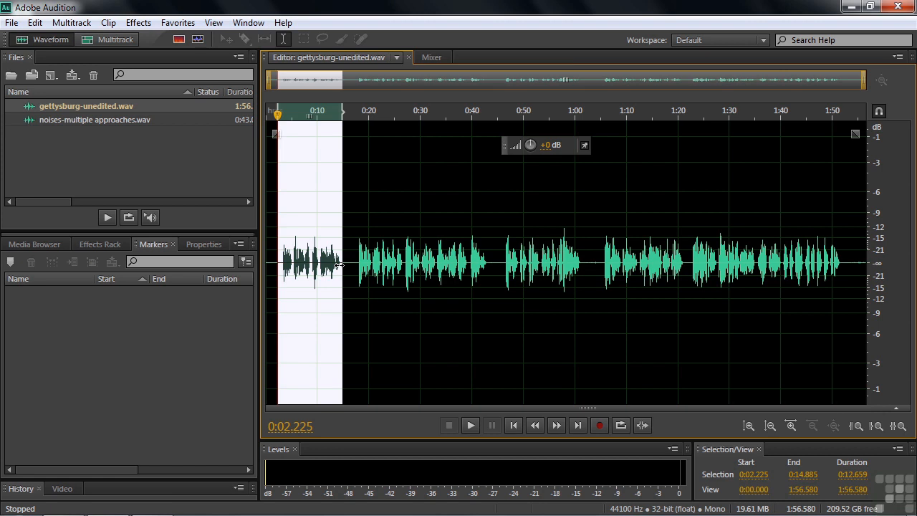
key(ctrl+c)
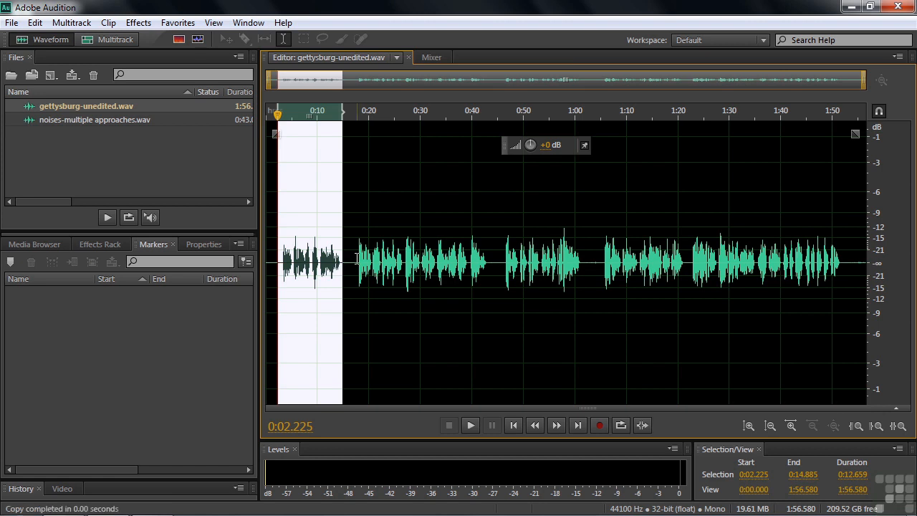
click(35, 22)
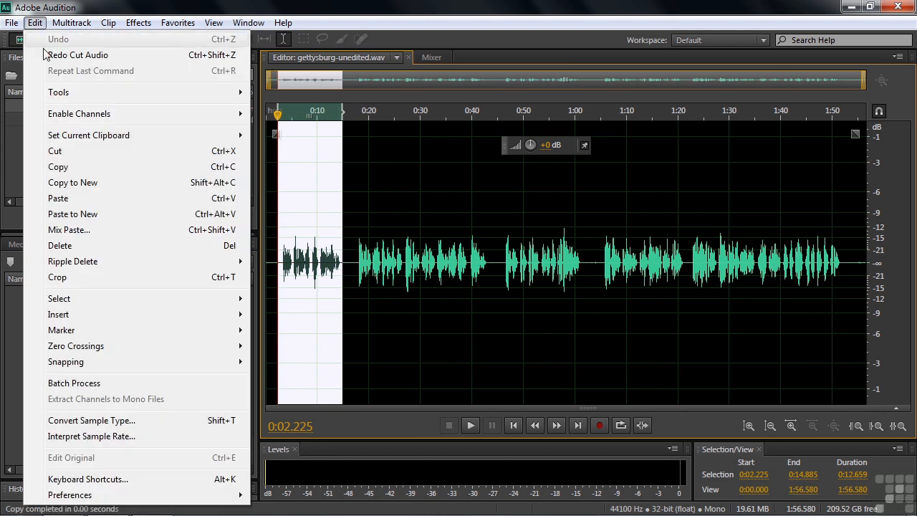
click(74, 213)
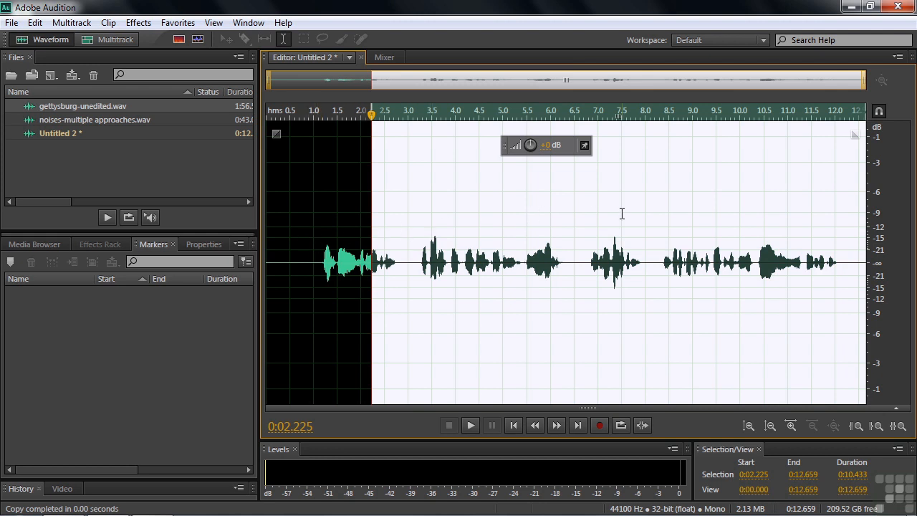
click(313, 259)
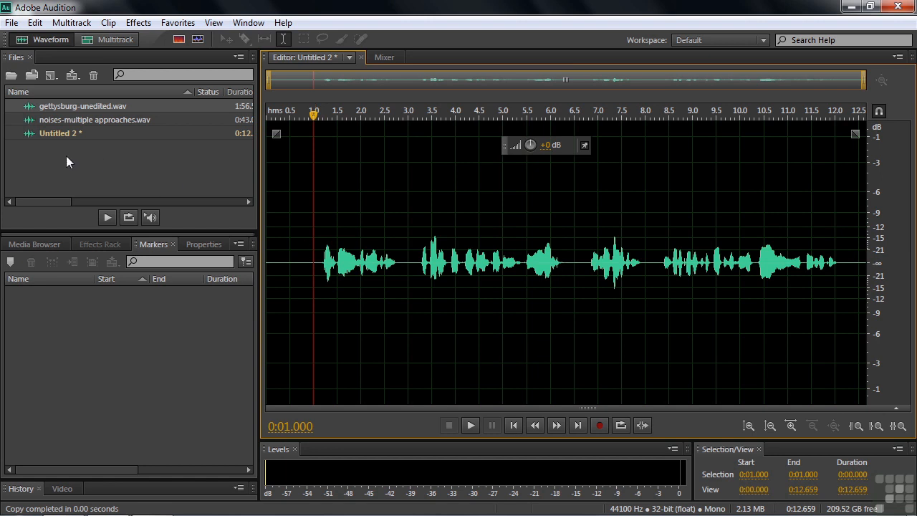
Close Untitled 2 without saving and reopen gettysburg-unedited.wav in the editor
click(43, 131)
key(ctrl+w)
click(466, 282)
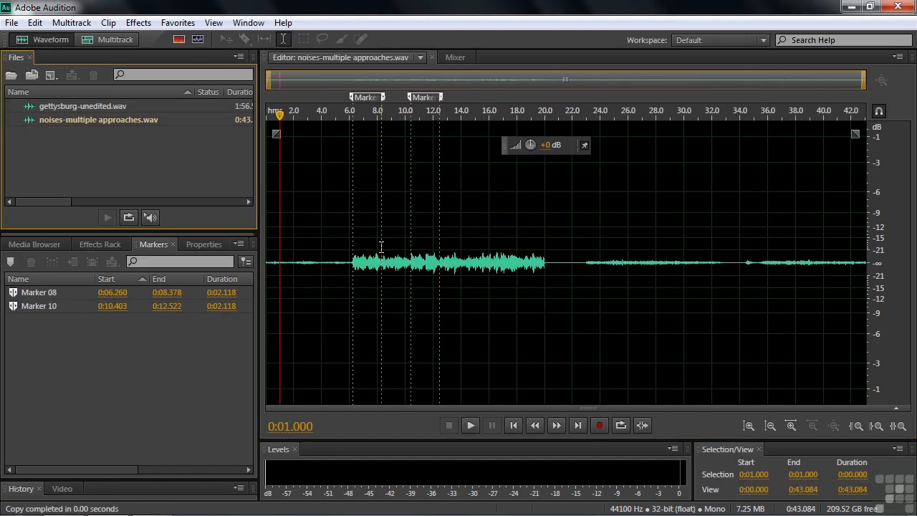
double_click(51, 104)
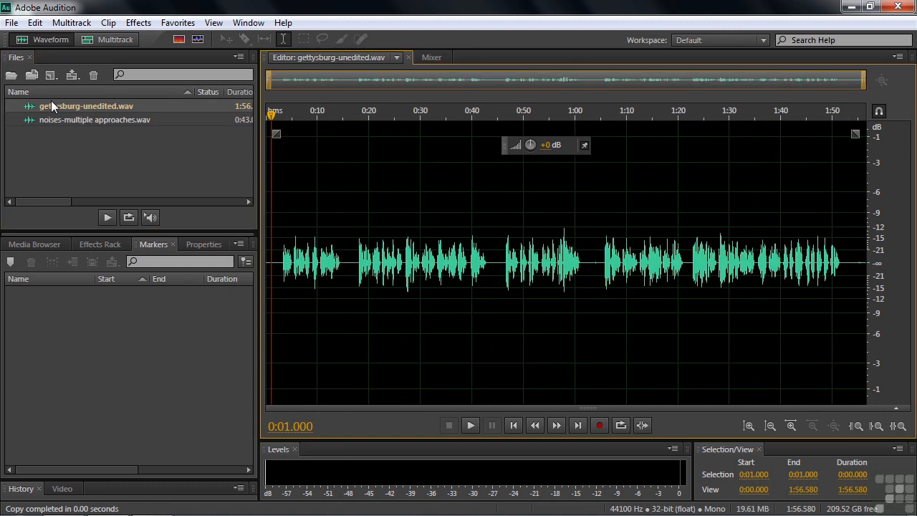
Send the first passage, from about 0:02.782 to 0:14.885, straight into a new file using Copy to New
drag(280, 265, 343, 265)
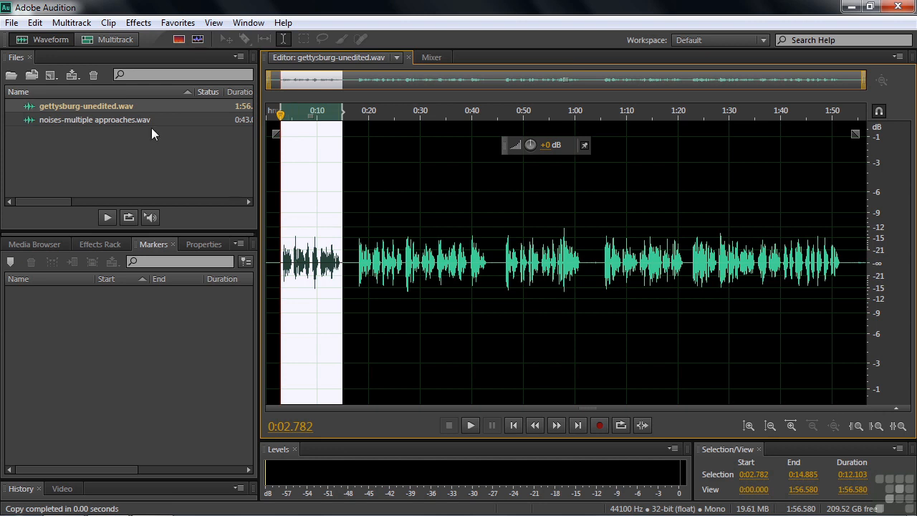
click(35, 24)
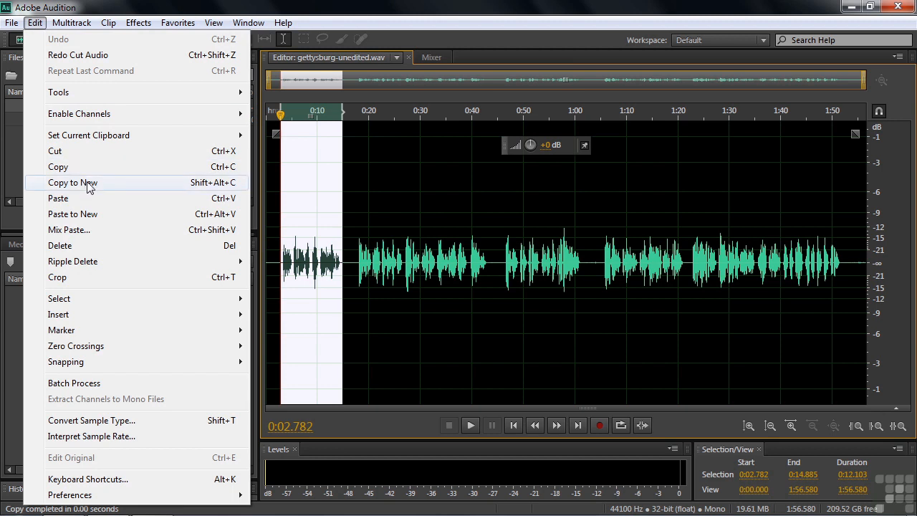
click(50, 183)
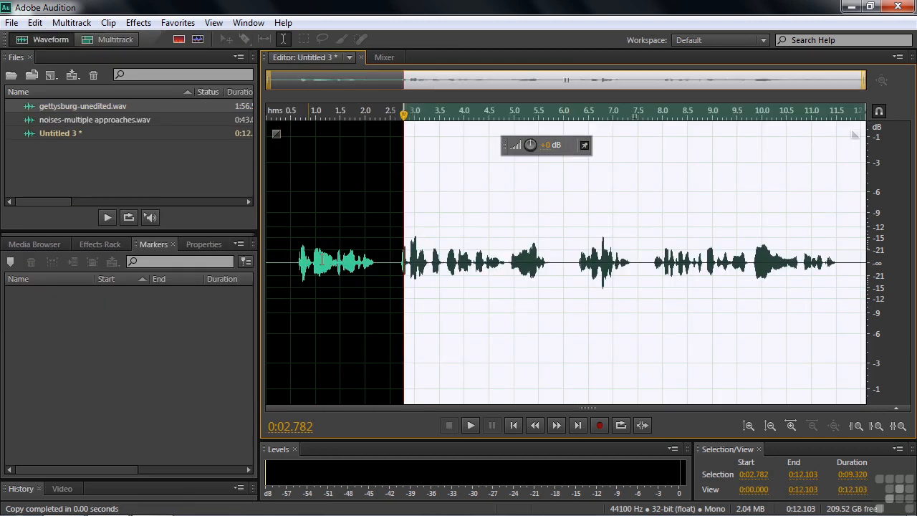
click(291, 259)
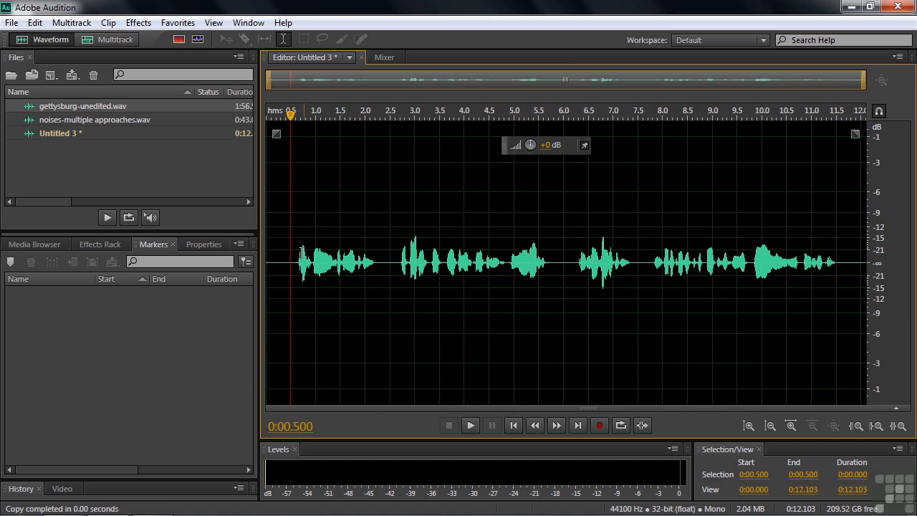
Copy the second passage of gettysburg-unedited.wav, about 0:17.667 to 0:43.265, and paste it over the end of Untitled 3 from about 0:11.713
double_click(33, 104)
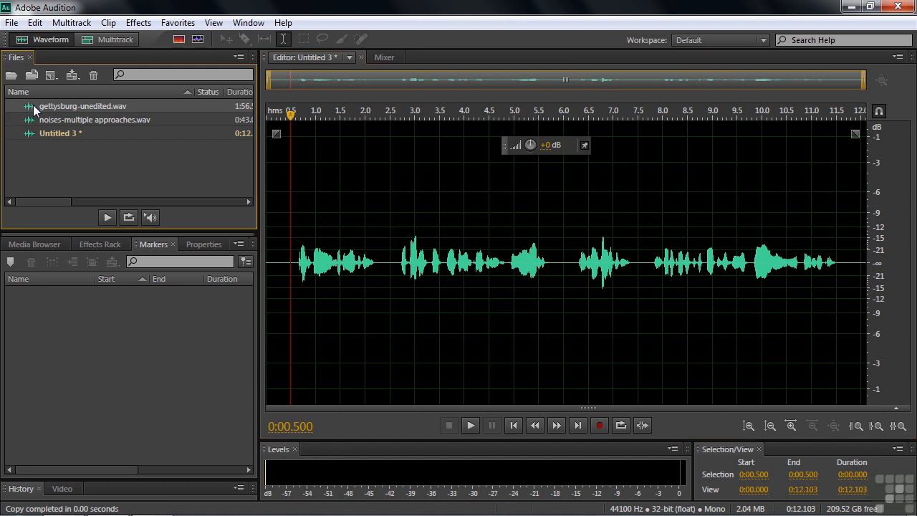
drag(356, 260, 488, 258)
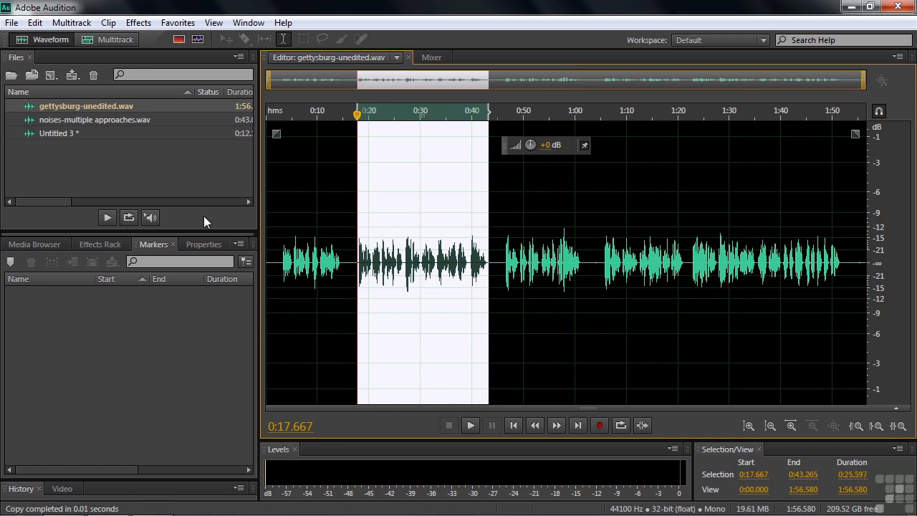
double_click(41, 133)
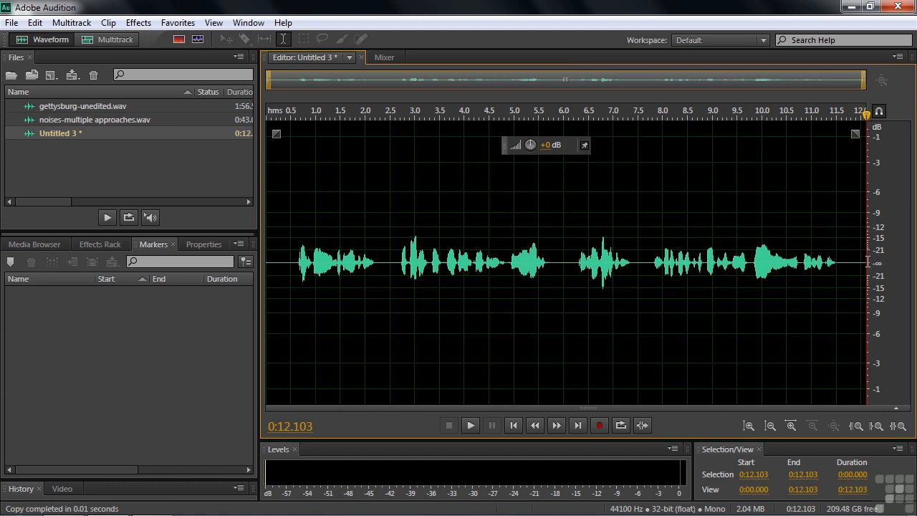
drag(867, 116, 848, 123)
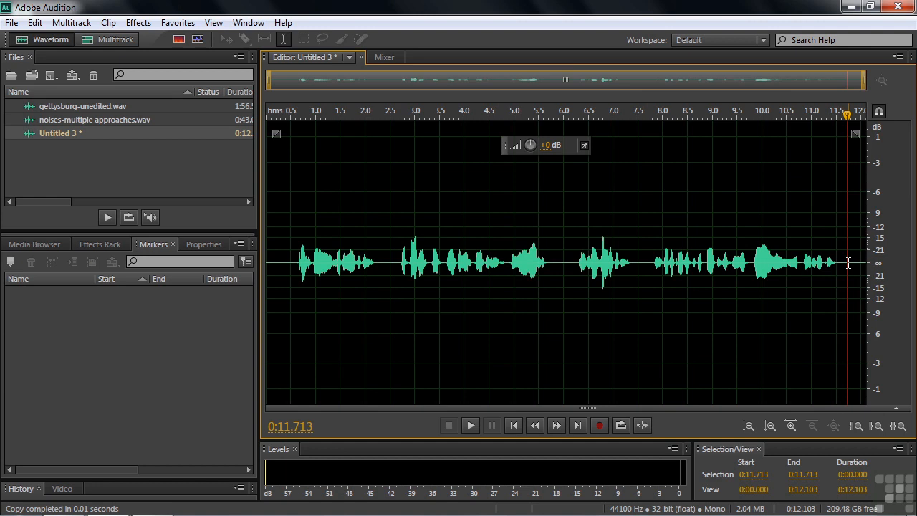
drag(848, 262, 878, 265)
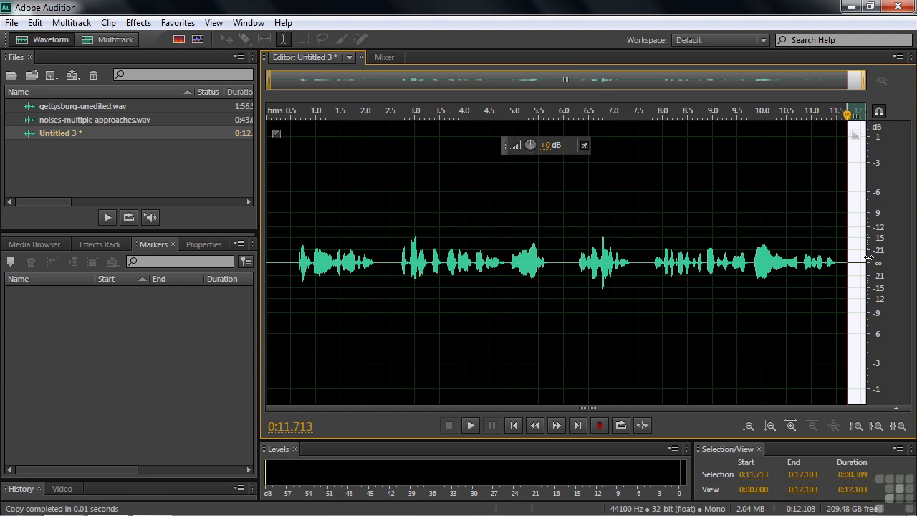
key(ctrl+v)
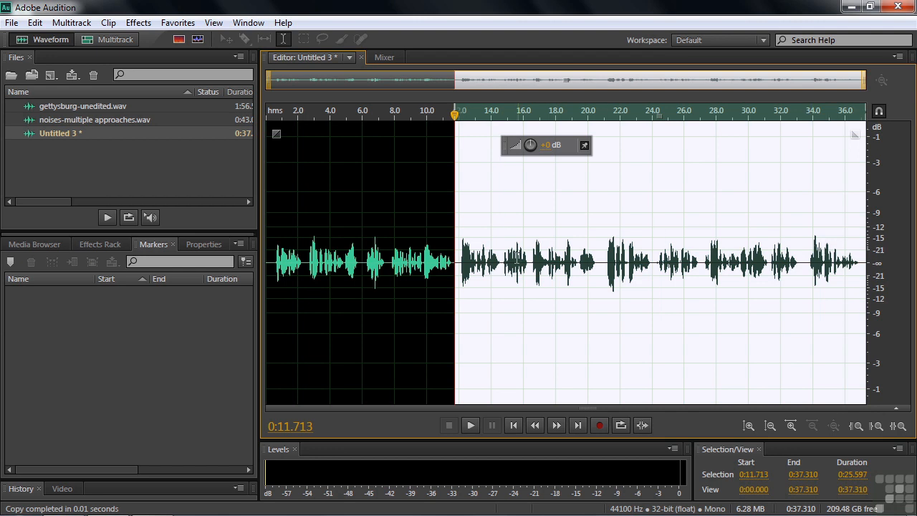
Play Untitled 3 from 0:10.000 to check the transition between the two joined passages
click(426, 264)
key(space)
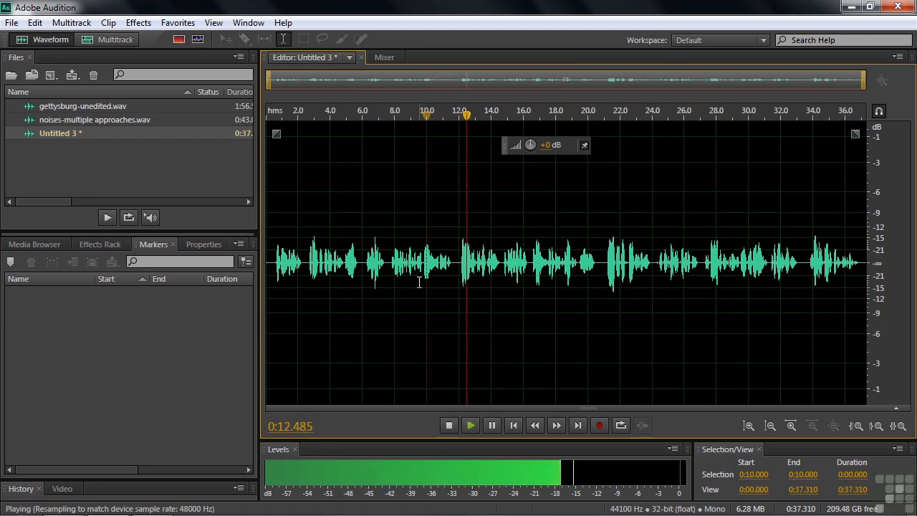
key(space)
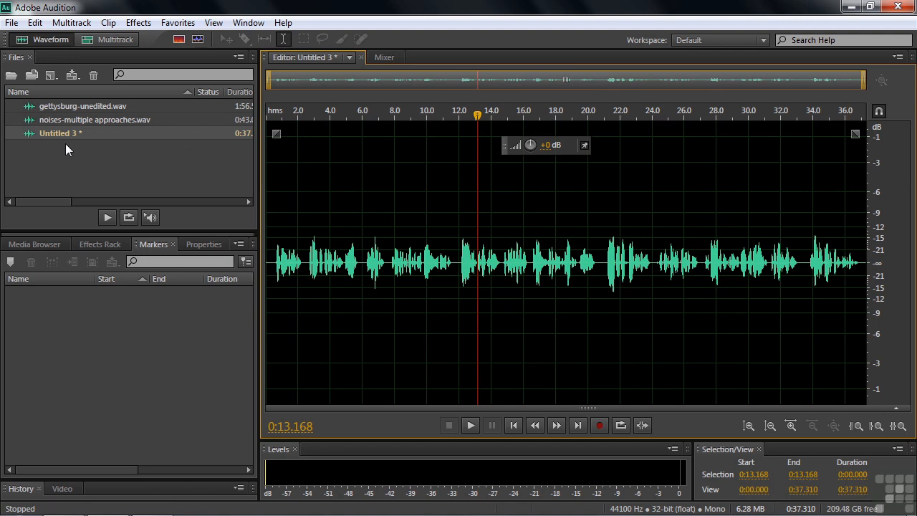
Copy the third passage of gettysburg-unedited.wav, about 0:46.186 to 1:01.211, into Clipboard 3 and check the clipboard list
double_click(44, 106)
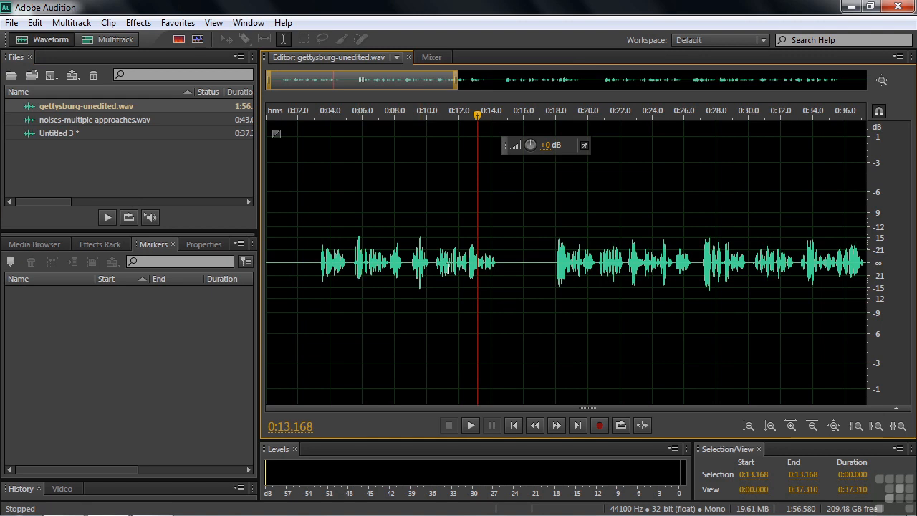
key(backslash)
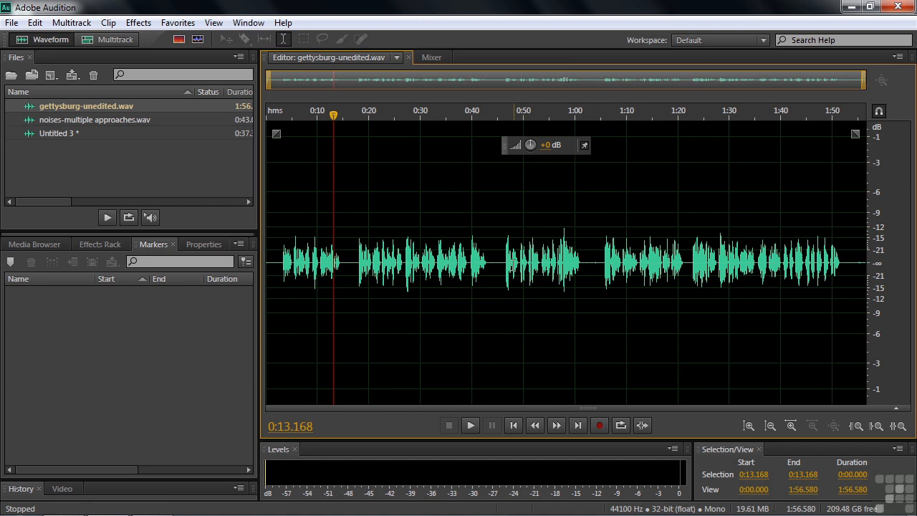
drag(504, 263, 580, 263)
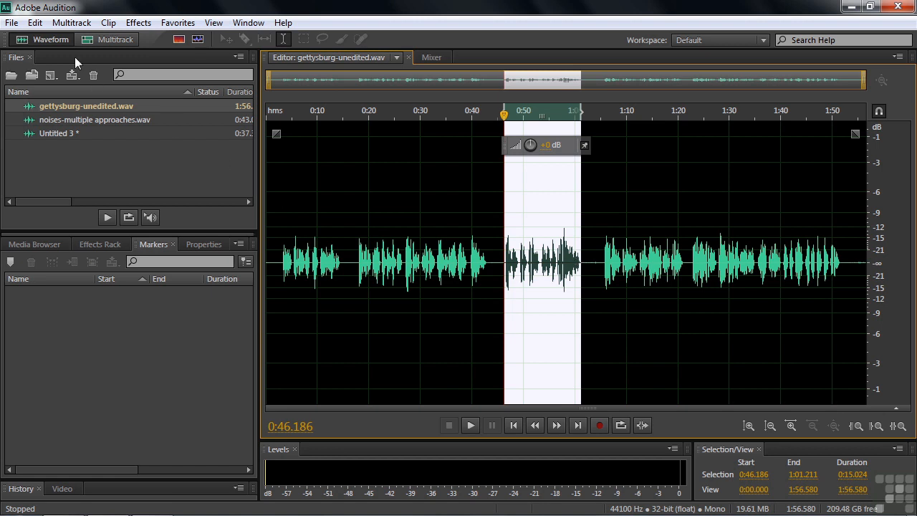
click(35, 23)
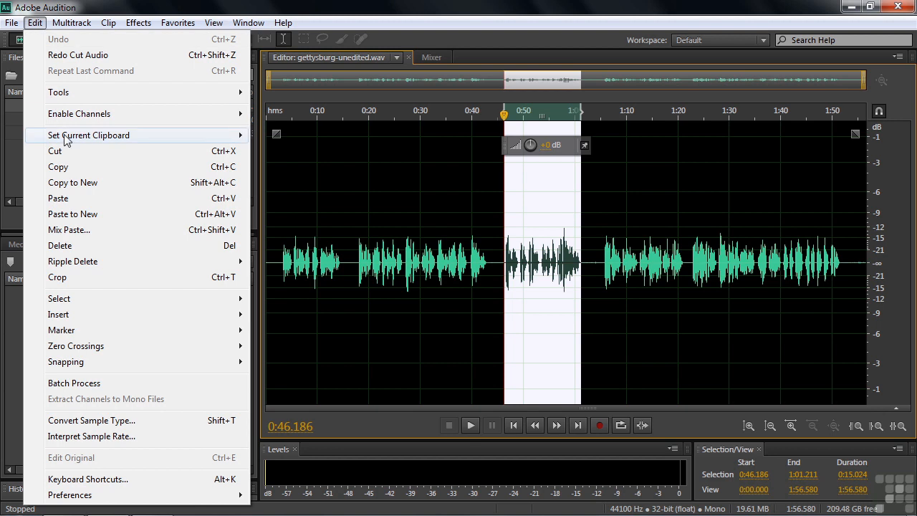
mouse_move(68, 138)
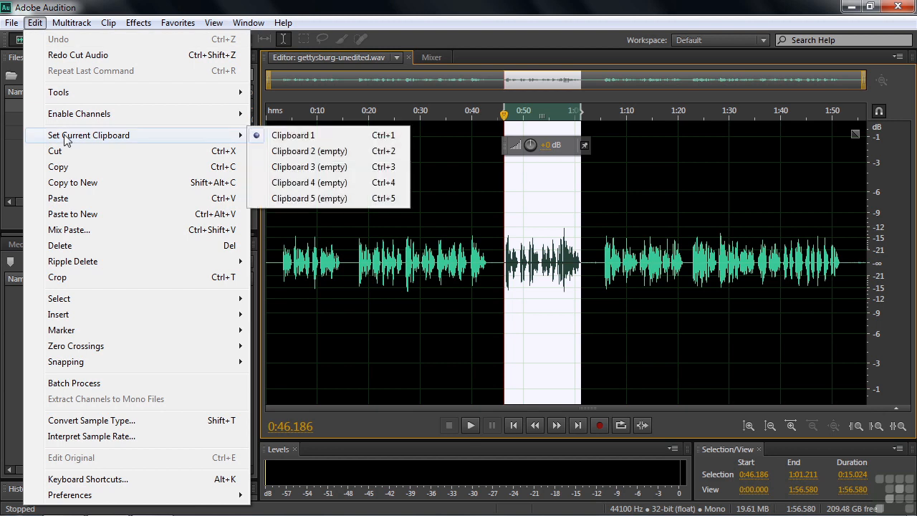
click(289, 169)
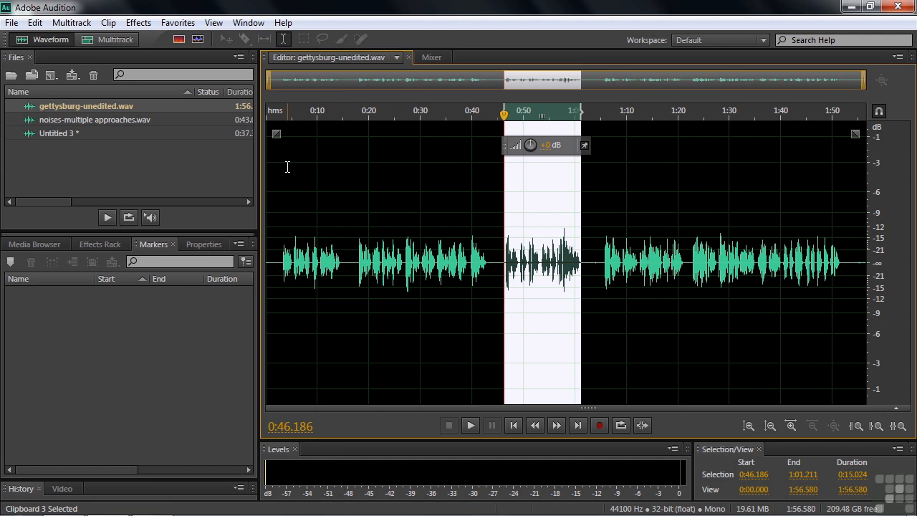
key(ctrl+c)
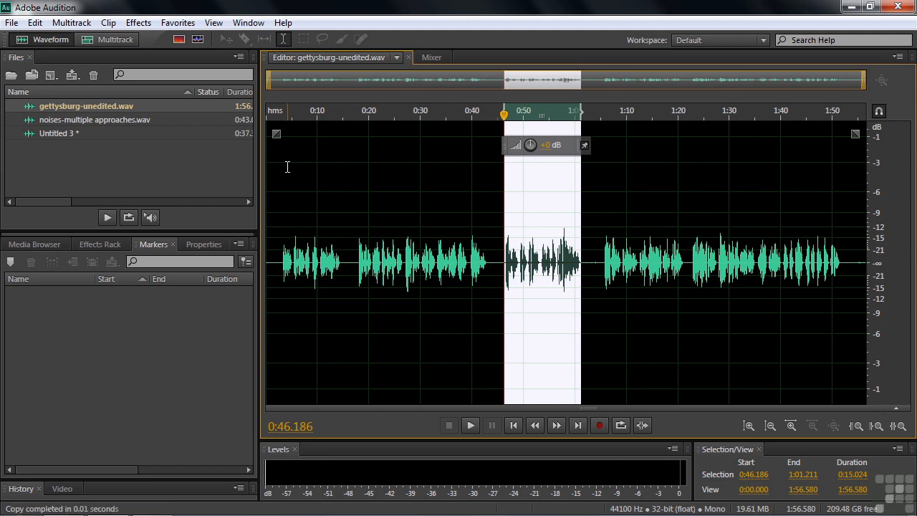
click(35, 22)
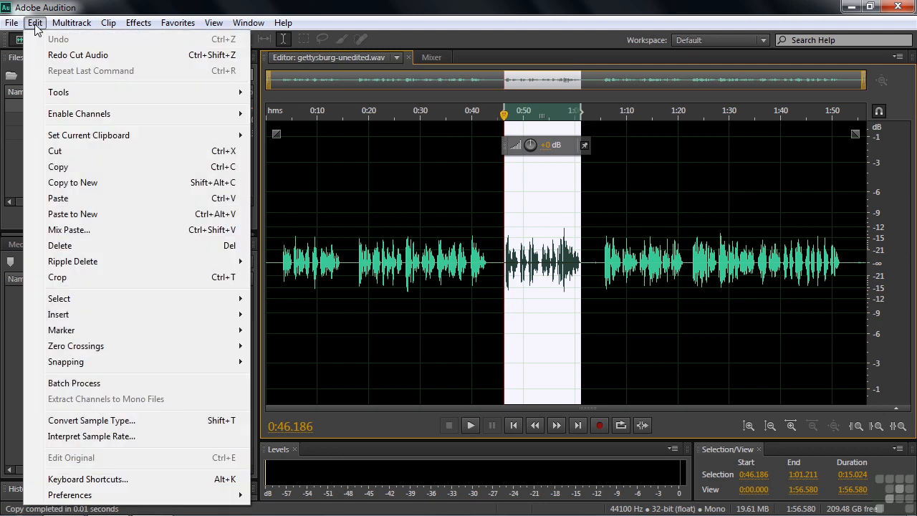
mouse_move(78, 134)
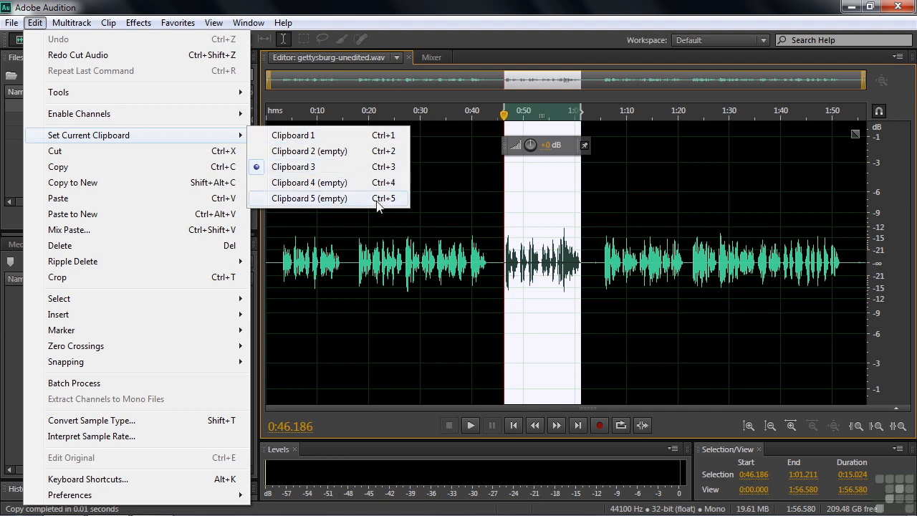
click(600, 263)
Copy the fourth passage of gettysburg-unedited.wav, about 1:05.524 to 1:21.383, into Clipboard 4 and check the clipboard list
drag(604, 262, 685, 262)
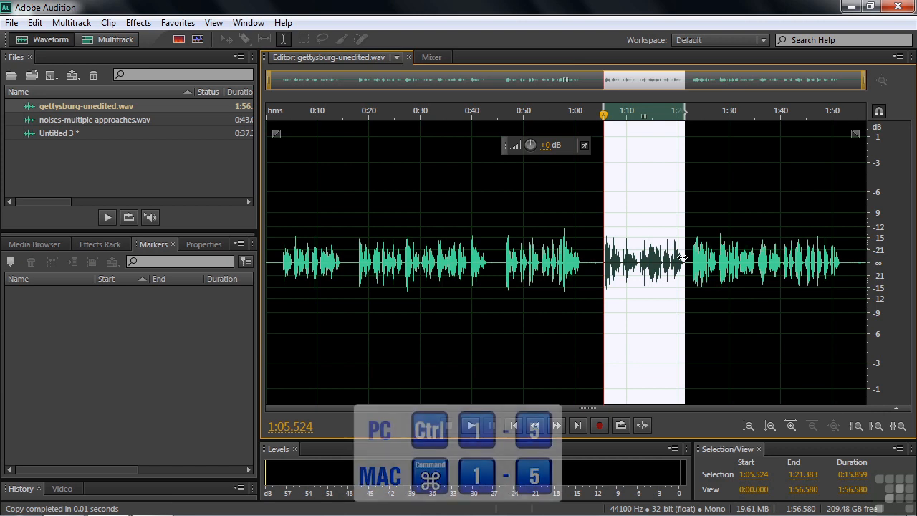
key(ctrl+4)
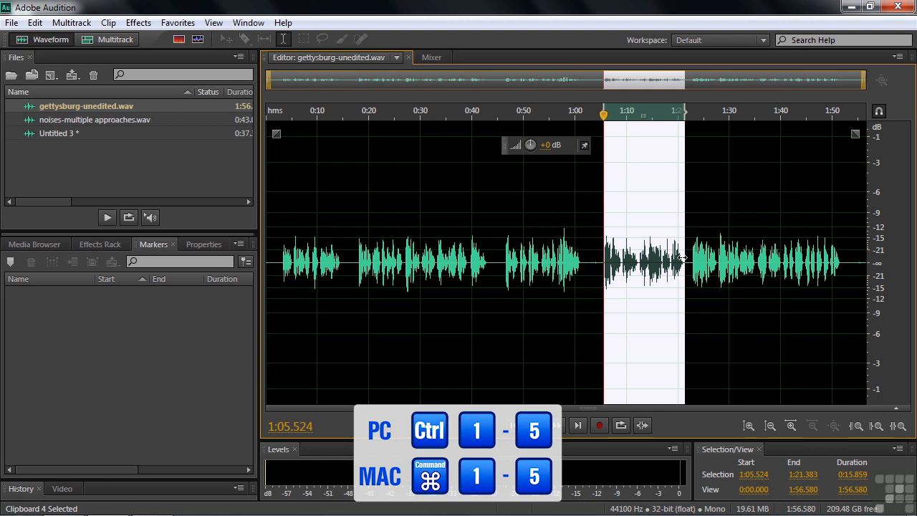
click(34, 22)
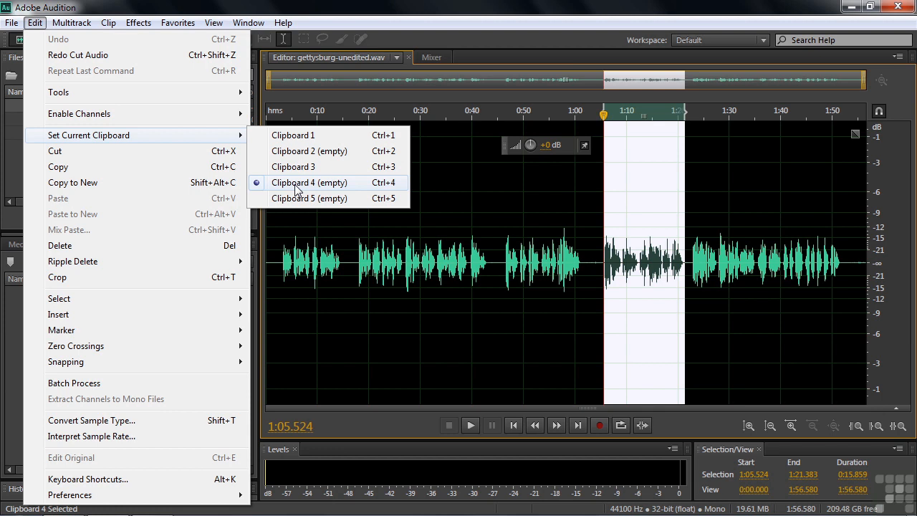
click(551, 25)
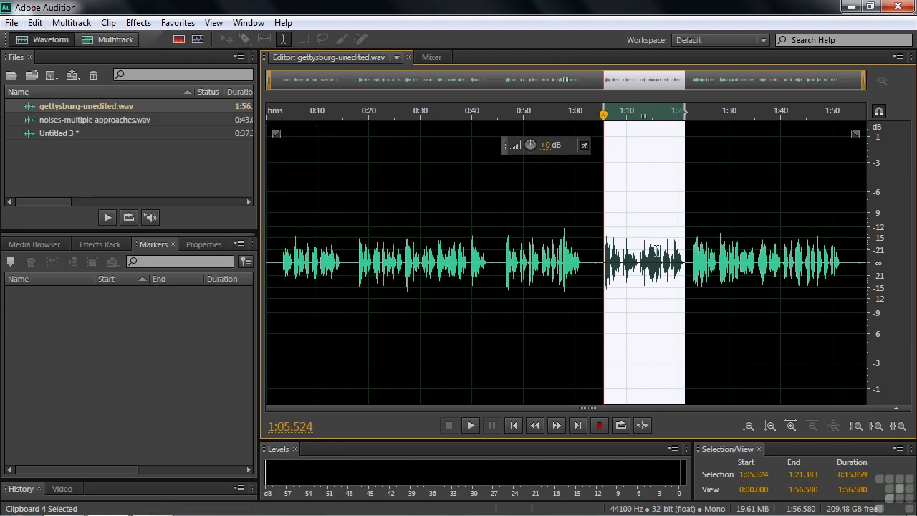
key(ctrl+c)
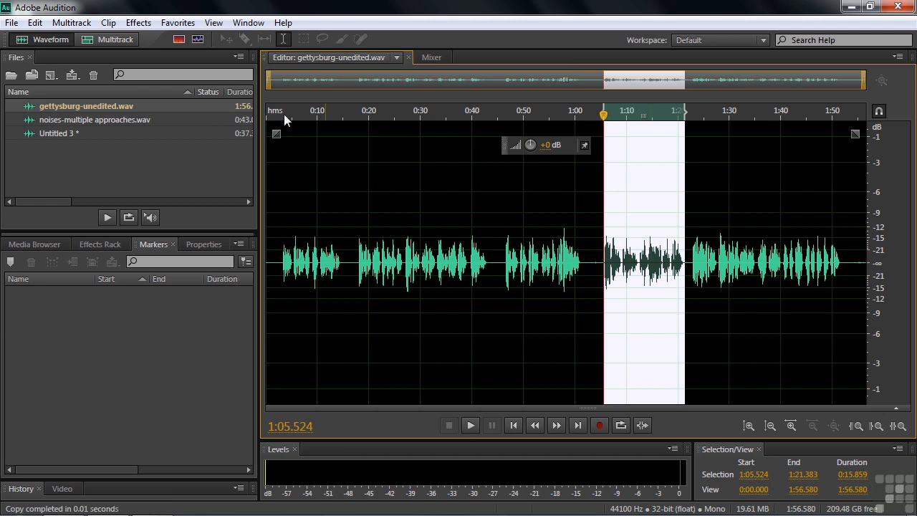
click(34, 22)
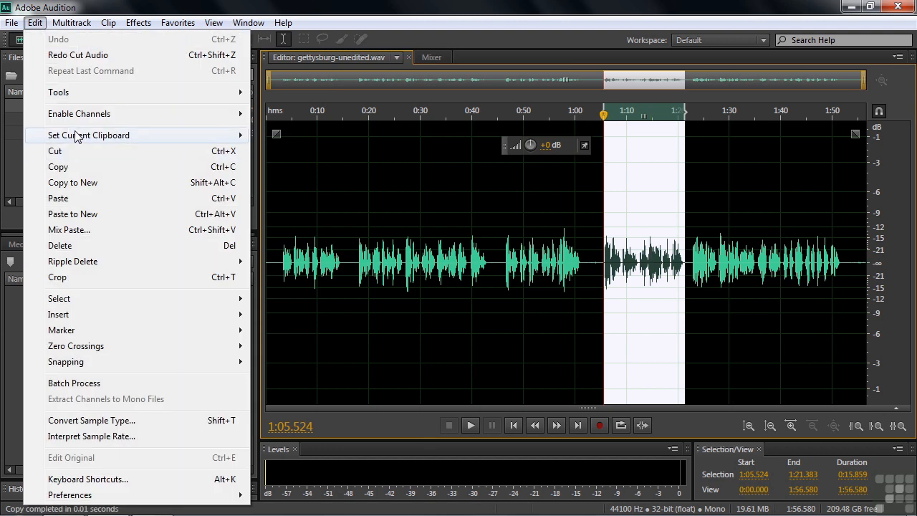
mouse_move(79, 136)
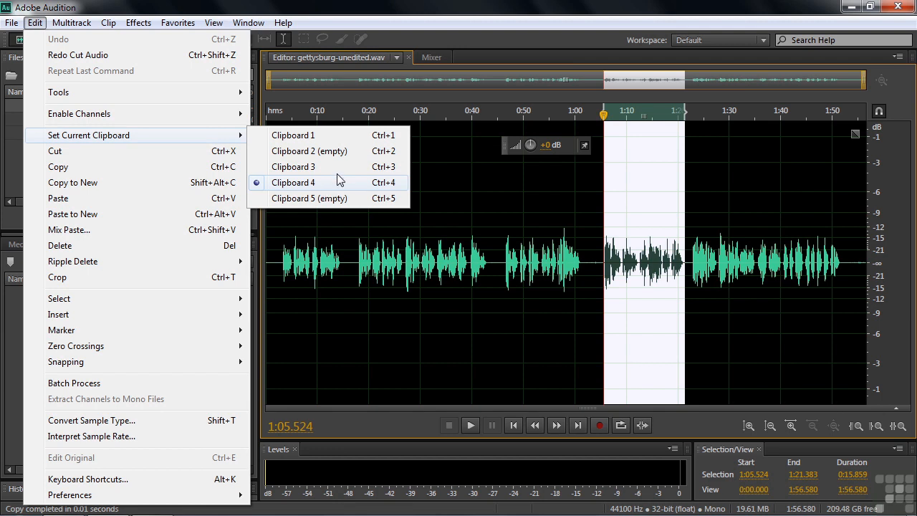
click(450, 5)
Copy the last passage of gettysburg-unedited.wav, about 1:22.496 to 1:51.850, into Clipboard 5
drag(690, 262, 841, 252)
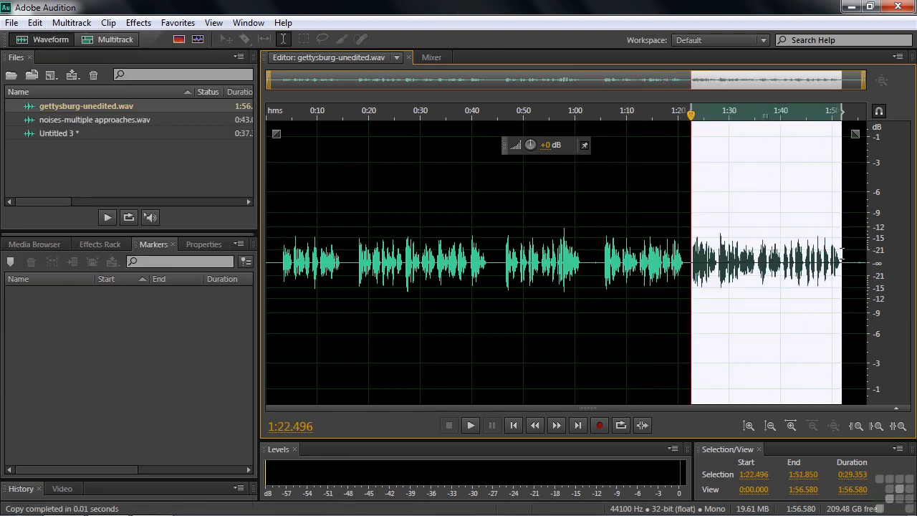
key(ctrl+5)
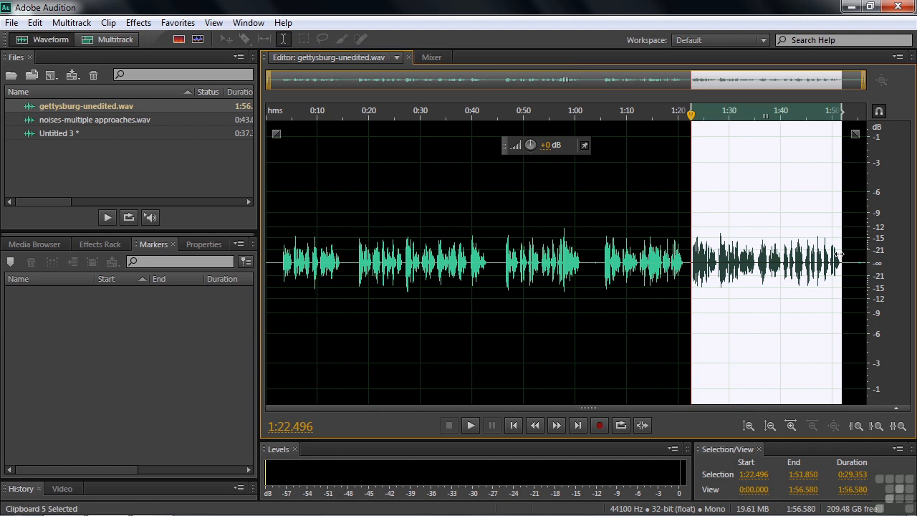
key(ctrl+c)
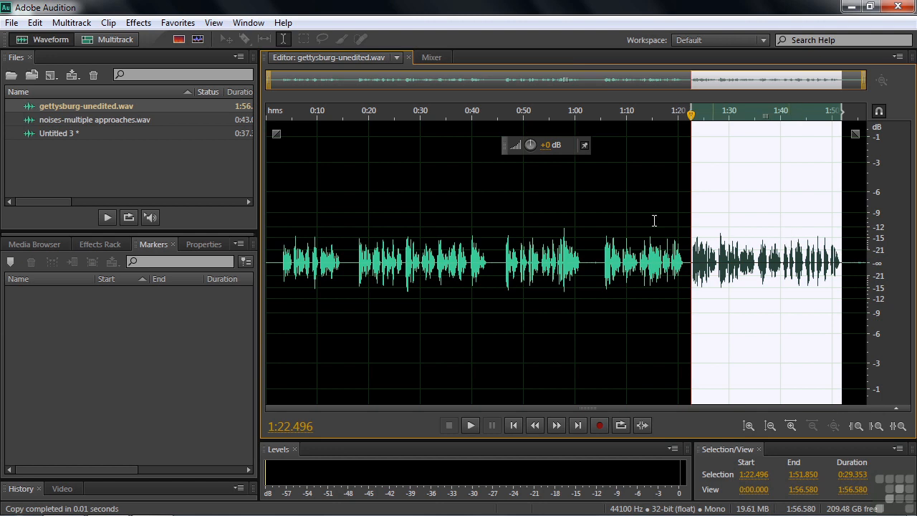
Paste the Clipboard 3 passage over the silent end of Untitled 3 from about 0:37.000
double_click(46, 133)
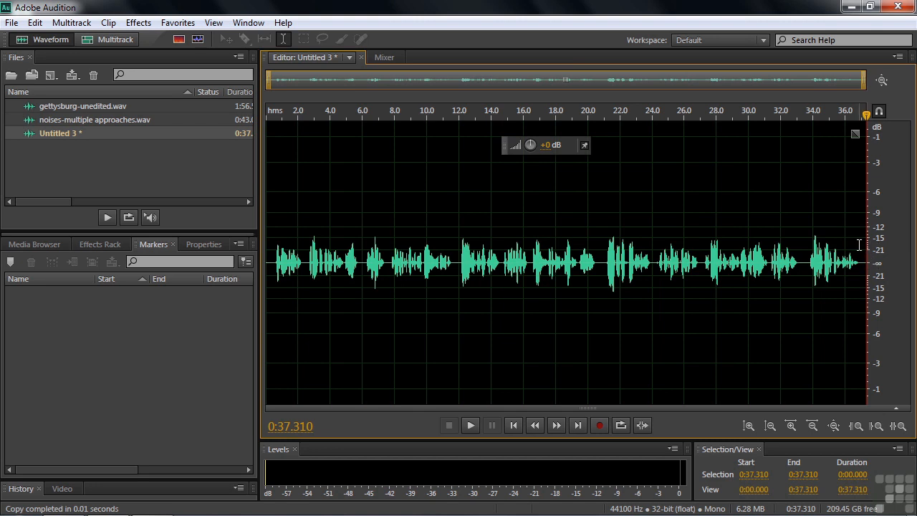
scroll(858, 245, up, 3)
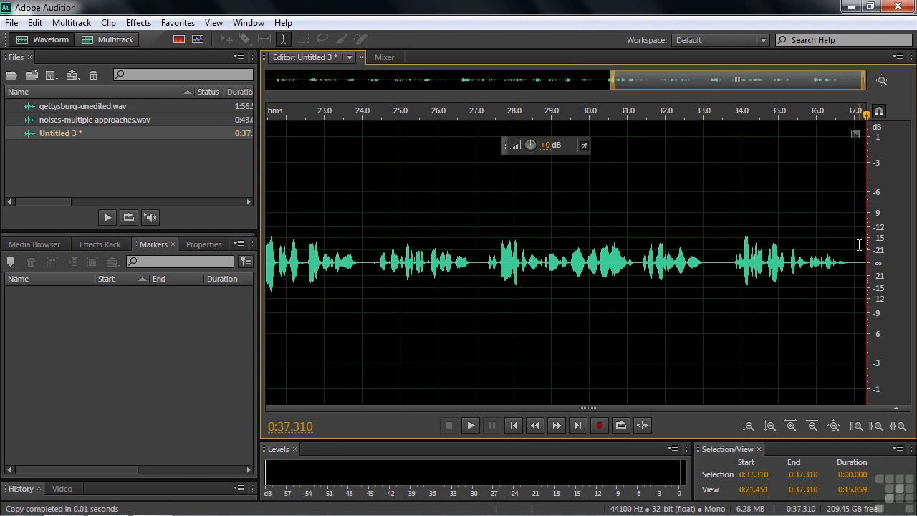
drag(855, 265, 863, 264)
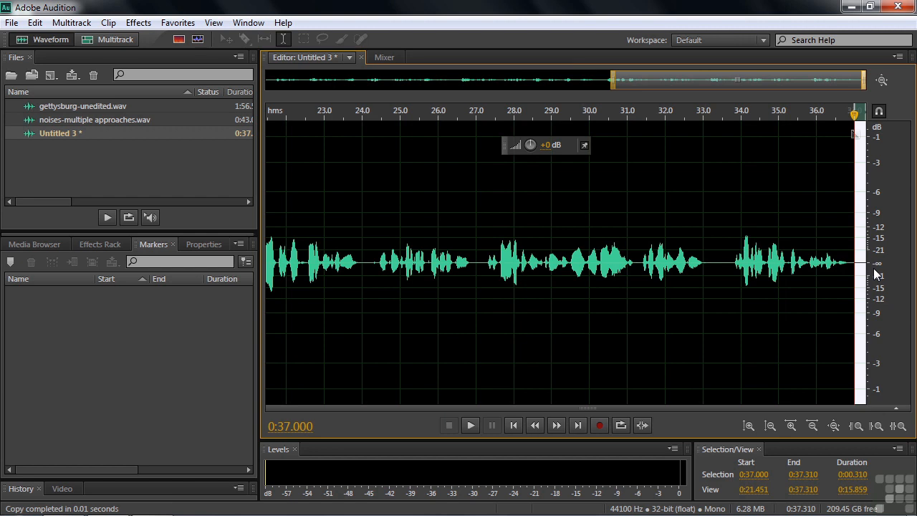
click(35, 23)
mouse_move(108, 135)
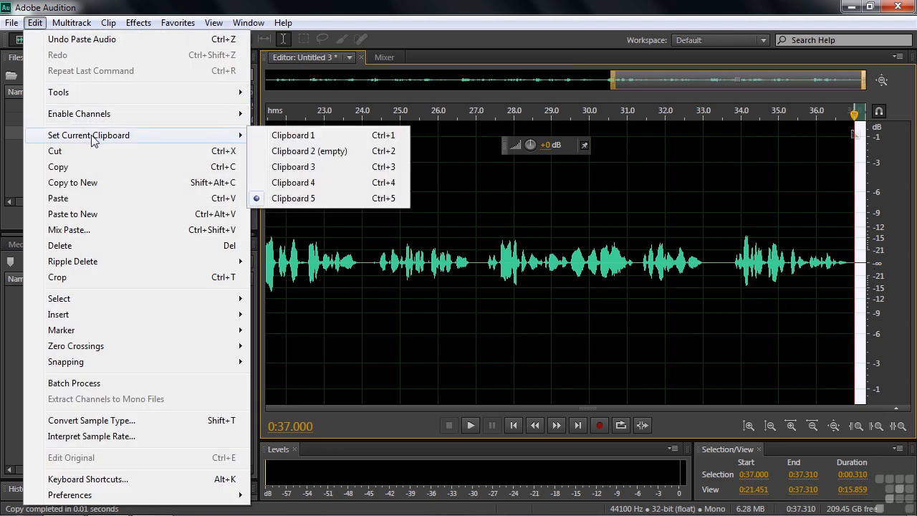
click(285, 166)
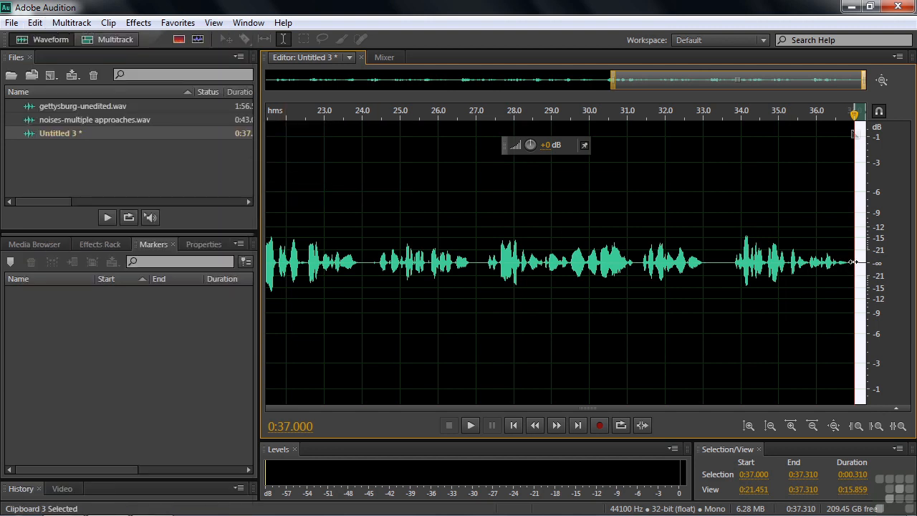
key(ctrl+v)
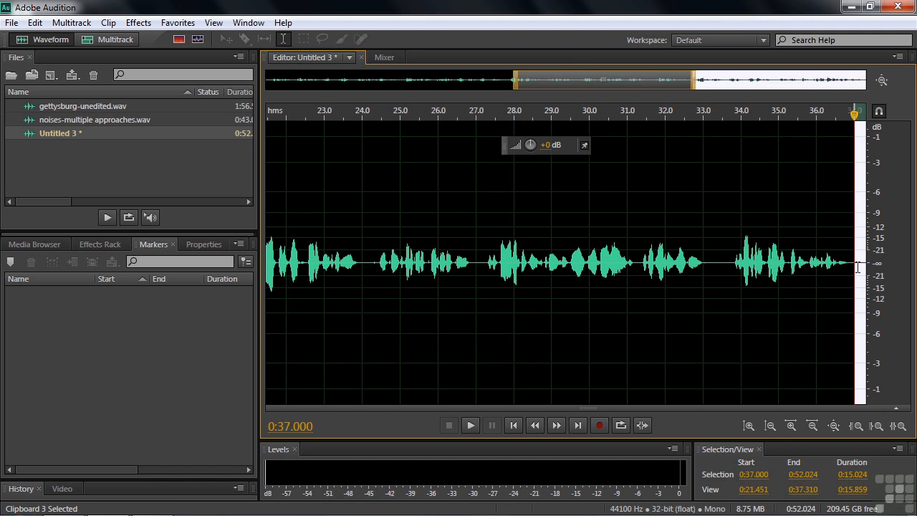
click(848, 262)
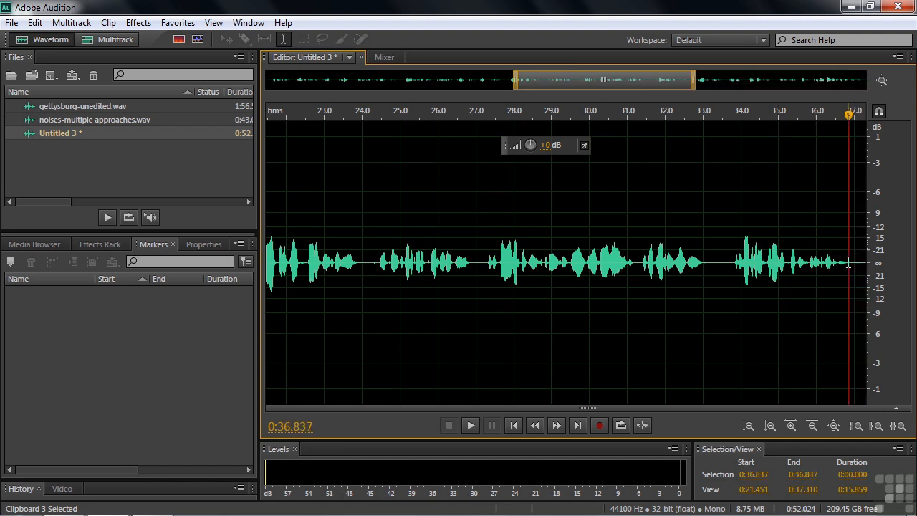
key(backslash)
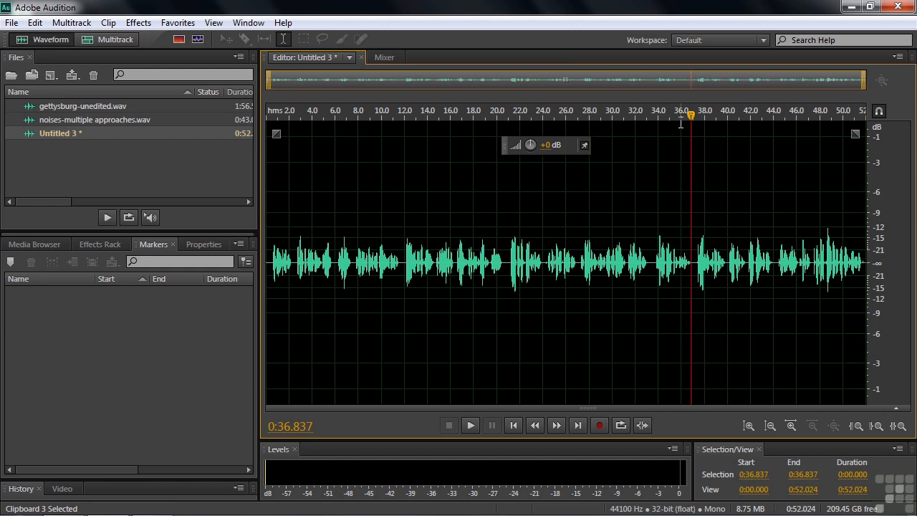
Append the Clipboard 4 passage at the end of Untitled 3 at 0:52.024, followed by the Clipboard 5 passage at 1:07.884
key(End)
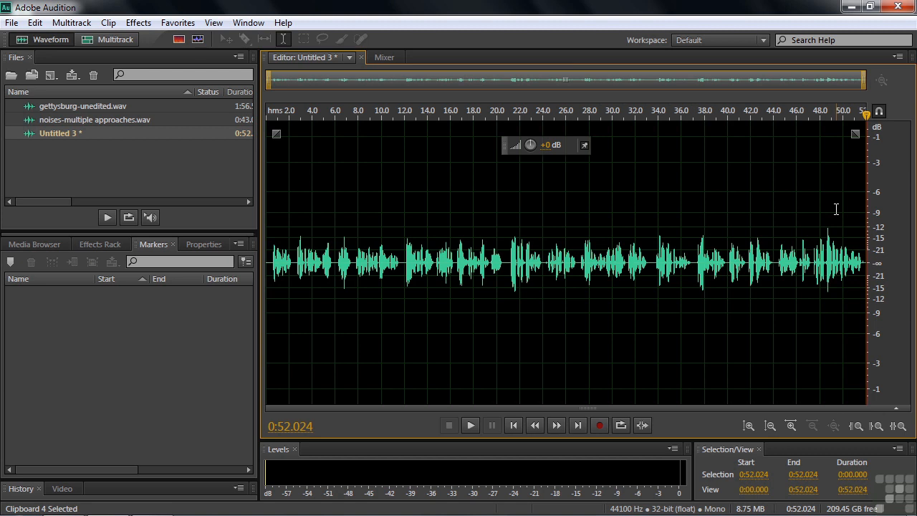
click(34, 22)
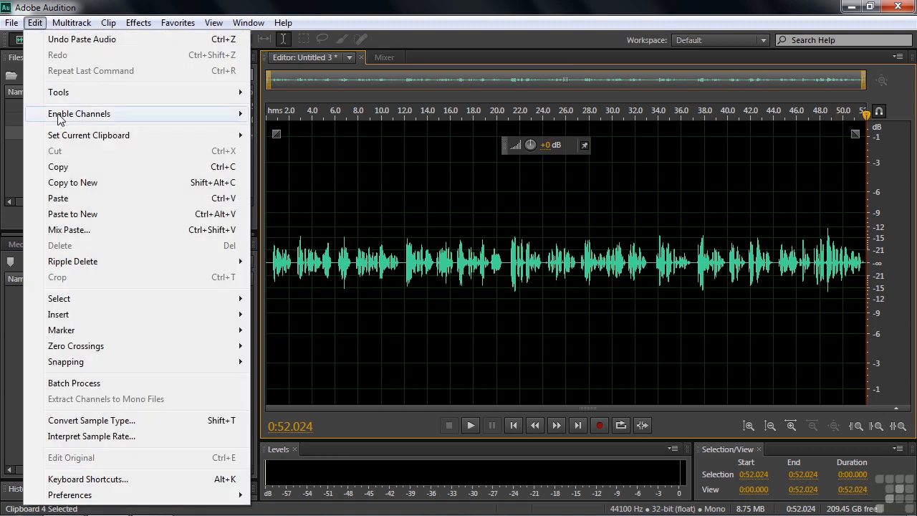
mouse_move(86, 135)
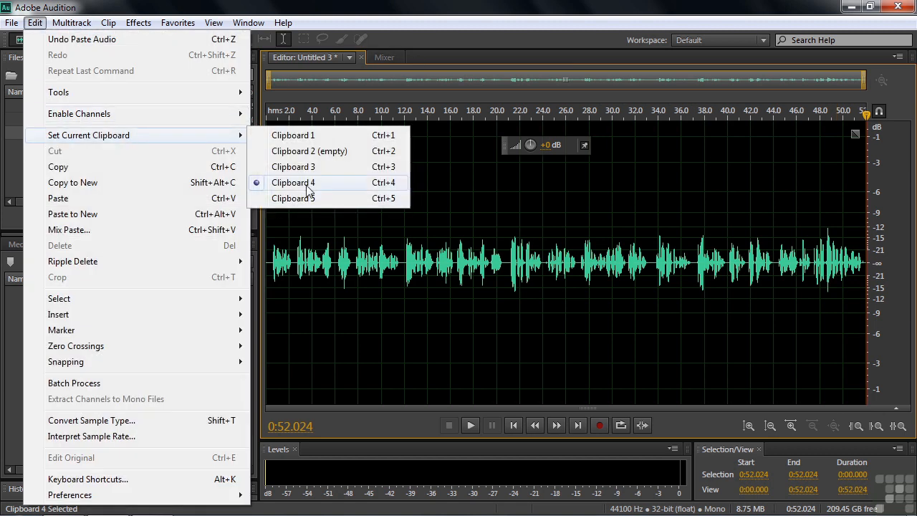
click(863, 260)
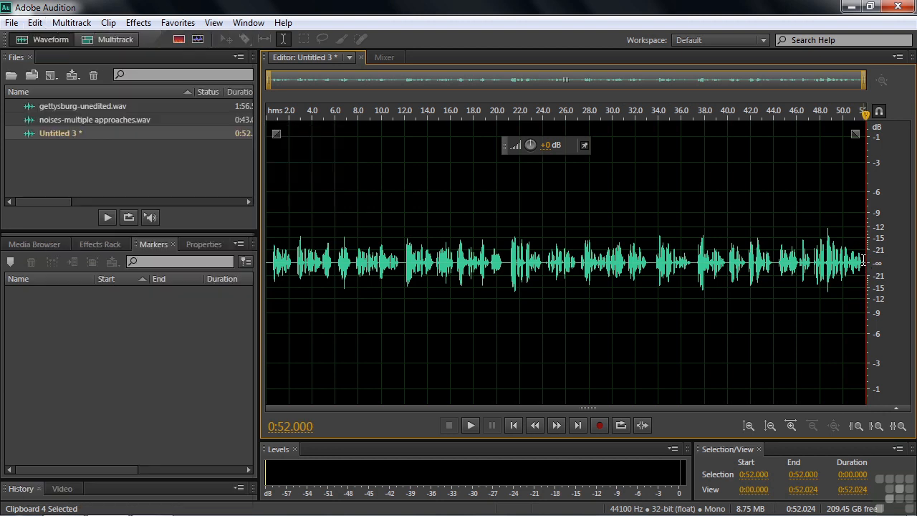
click(865, 262)
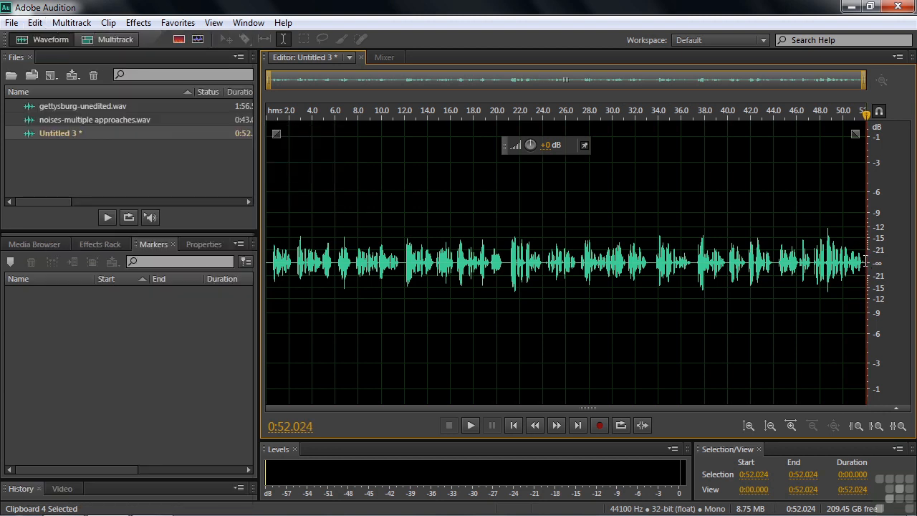
key(ctrl+v)
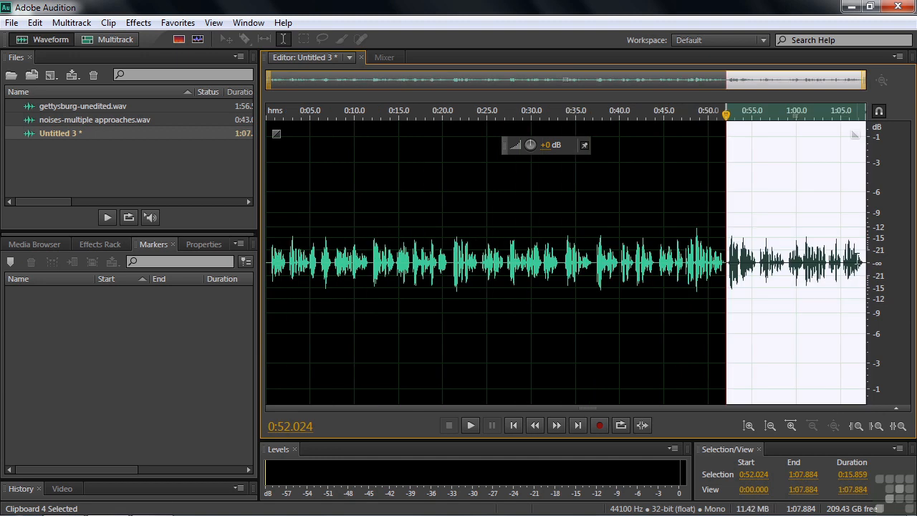
click(865, 260)
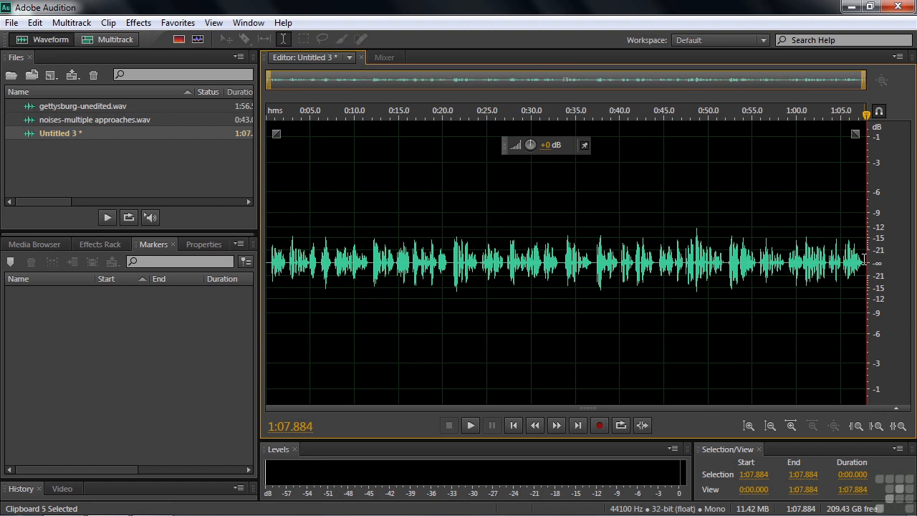
key(ctrl+v)
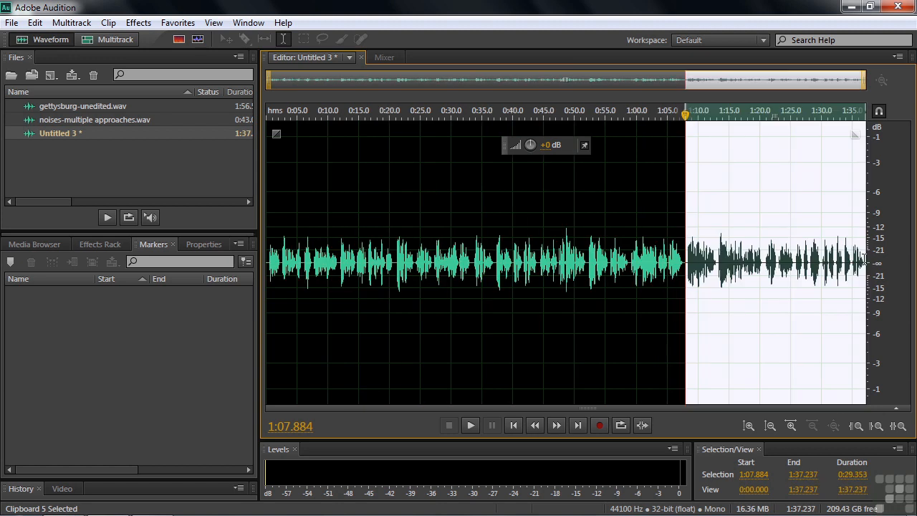
Open noises-multiple approaches.wav in the editor and show its spectral frequency display
click(674, 264)
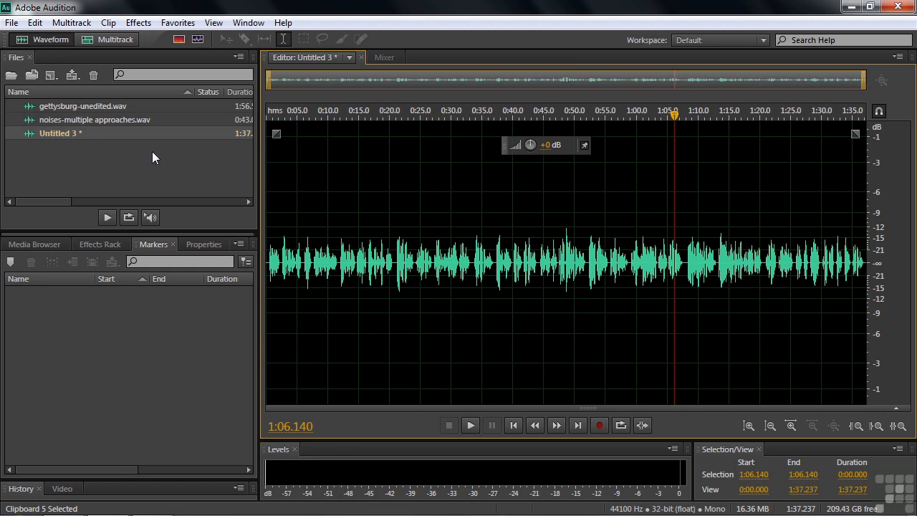
double_click(51, 121)
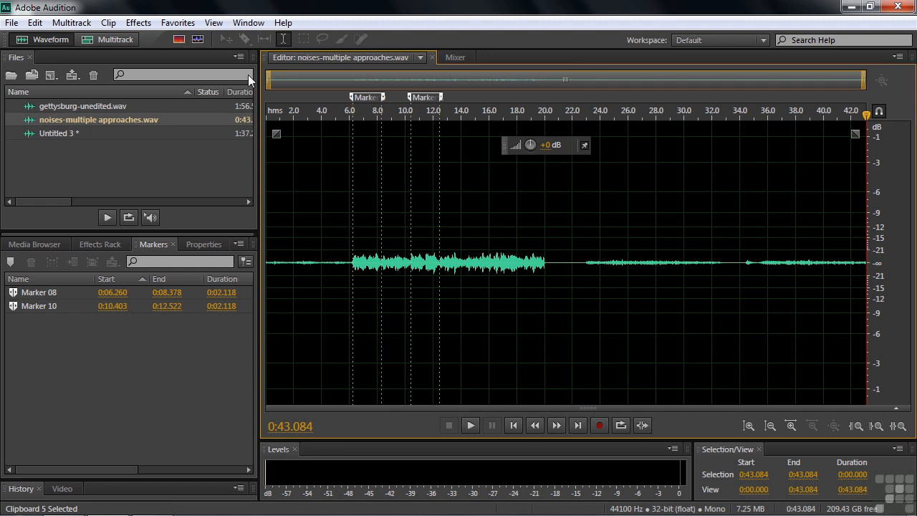
click(178, 40)
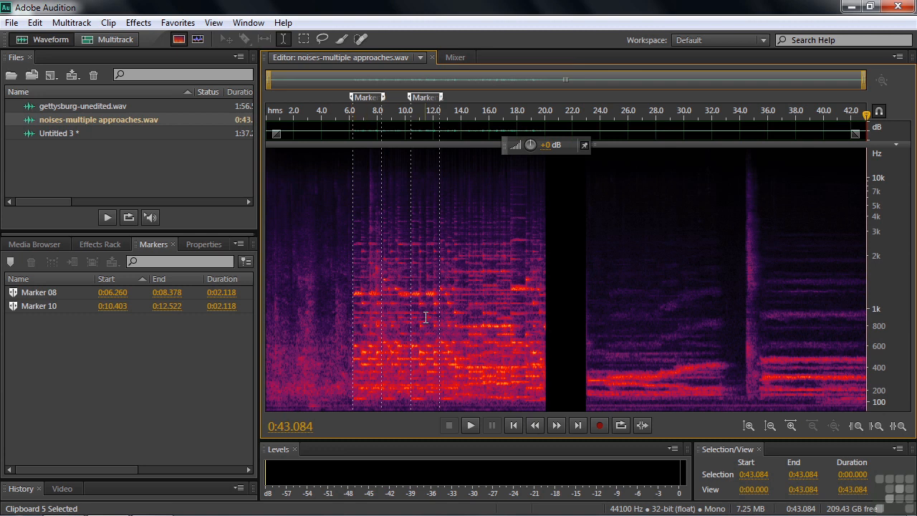
Raise the volume of the whole noises-multiple approaches.wav file, and play it from 0:06.000 to hear the noise over the music
click(348, 323)
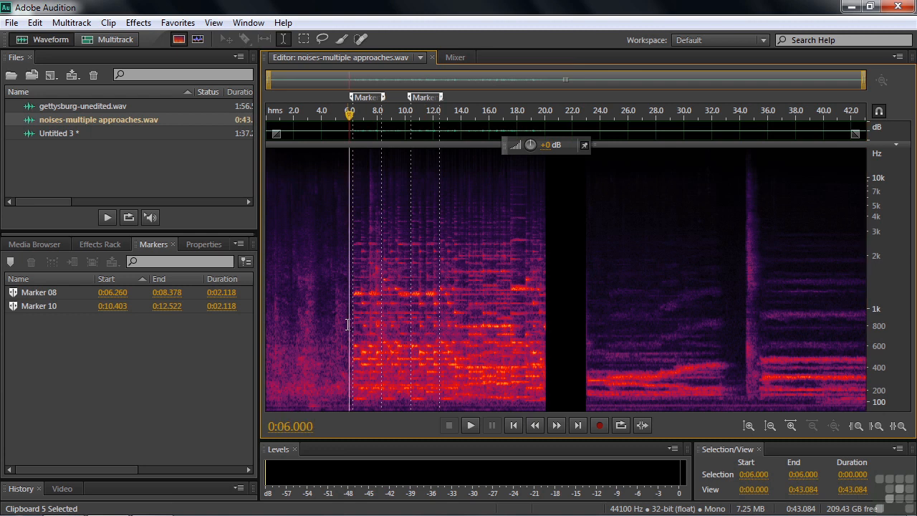
drag(530, 145, 551, 145)
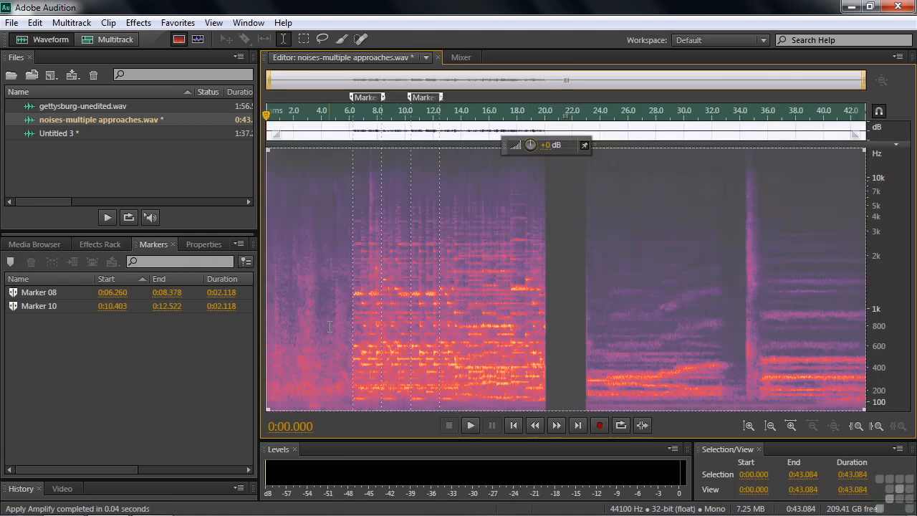
key(space)
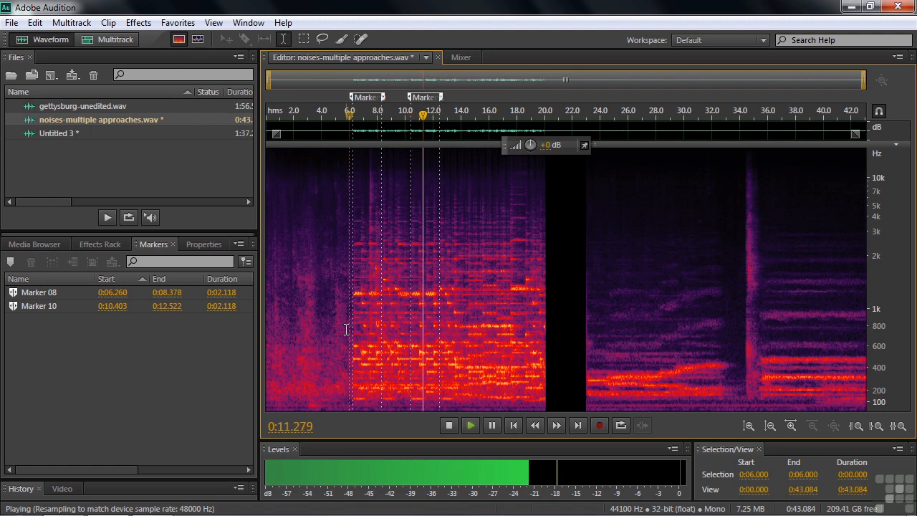
key(space)
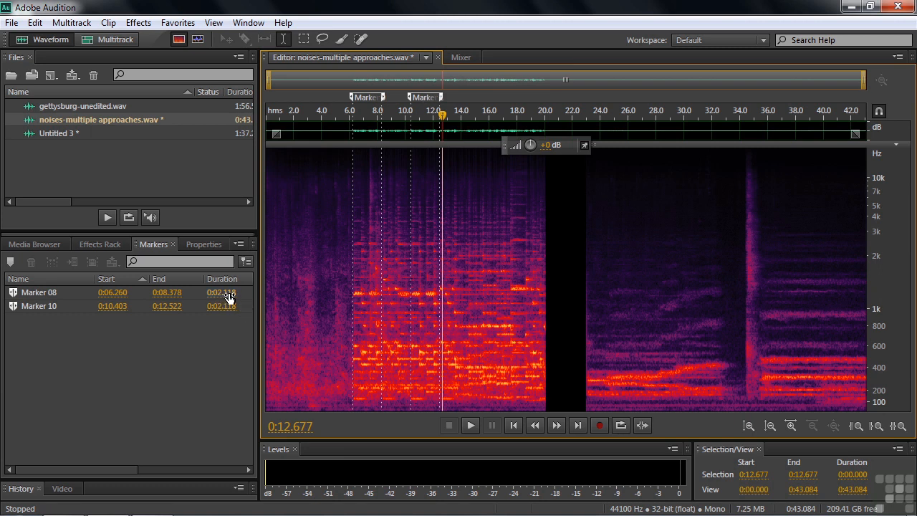
Copy the Marker 10 range, 0:10.403 to 0:12.522, into Clipboard 1
click(417, 267)
mouse_move(417, 266)
mouse_down()
mouse_move(447, 269)
mouse_move(438, 270)
mouse_up()
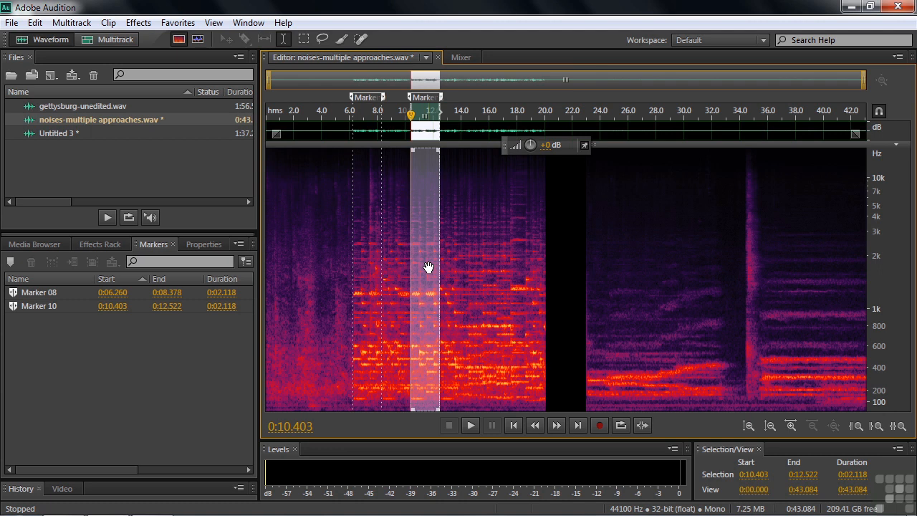
click(35, 22)
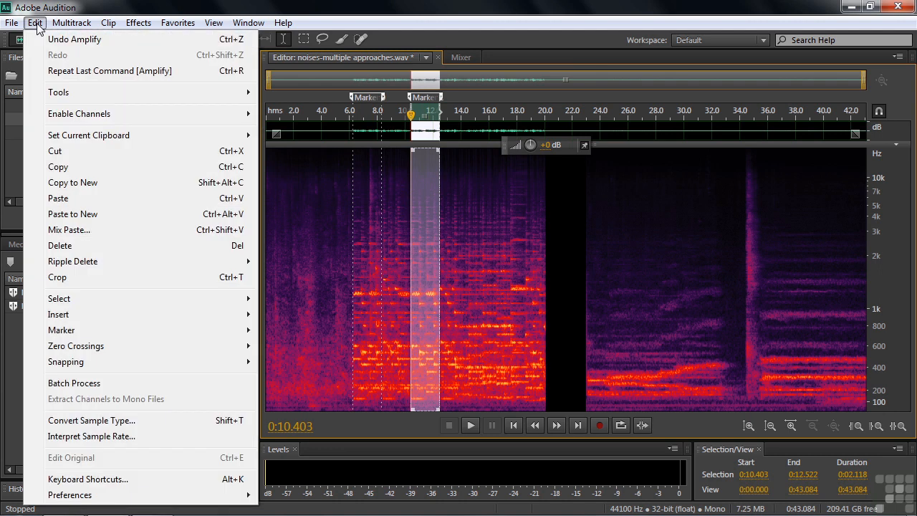
mouse_move(88, 137)
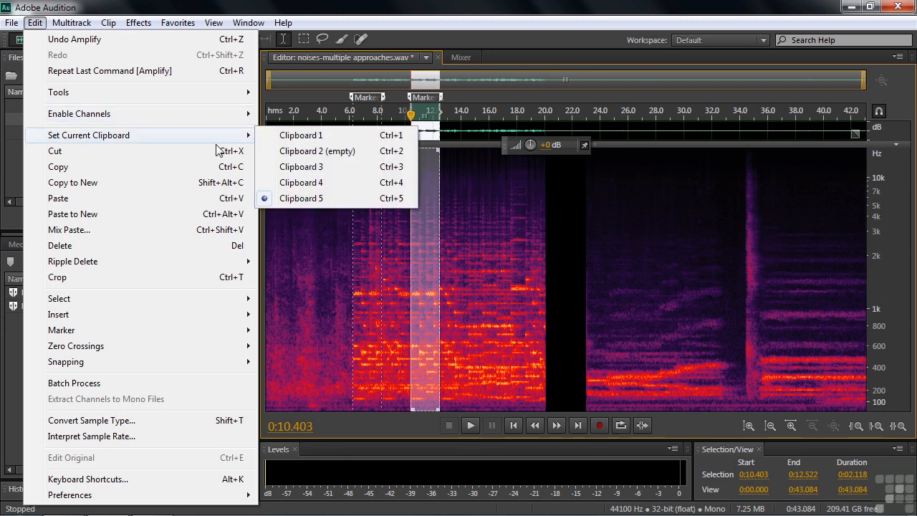
click(293, 136)
key(ctrl+c)
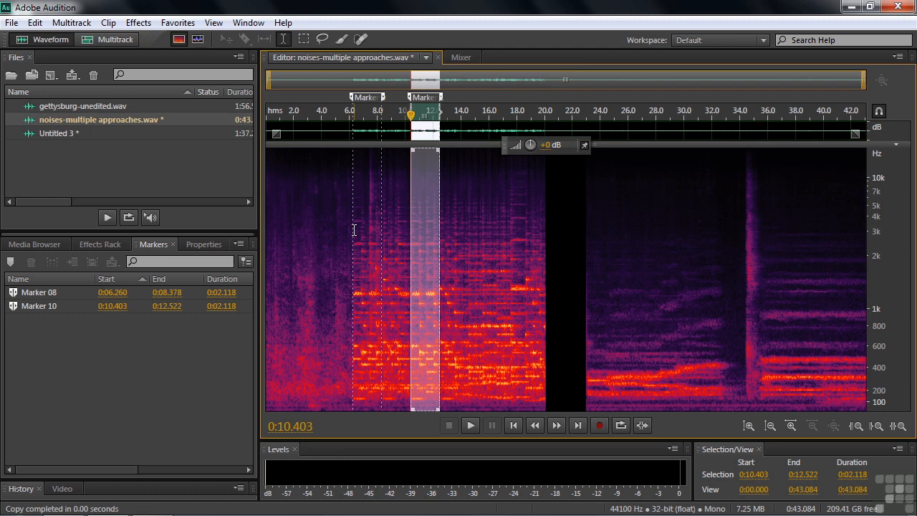
Mix Paste the copied audio over the Marker 08 range, 0:06.260 to 0:08.378, with copied audio 100%, existing audio 0% and a 50 ms crossfade
drag(354, 229, 382, 237)
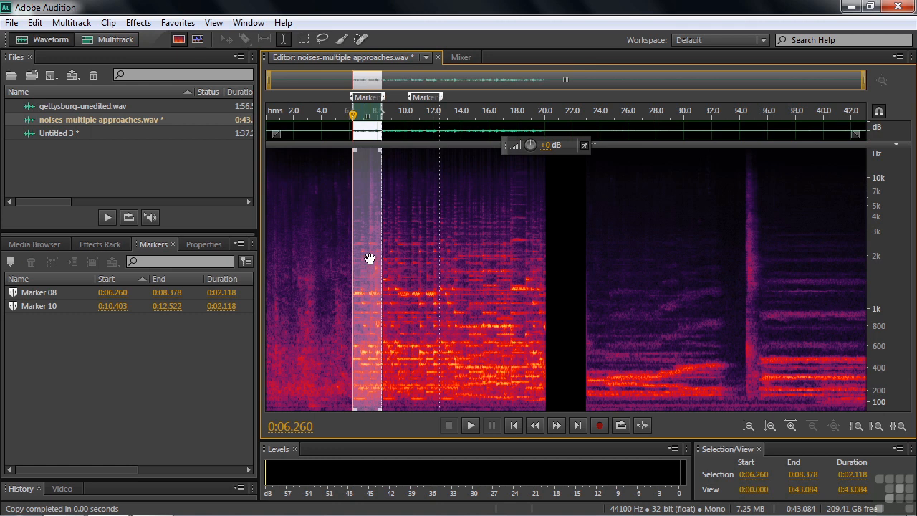
click(35, 23)
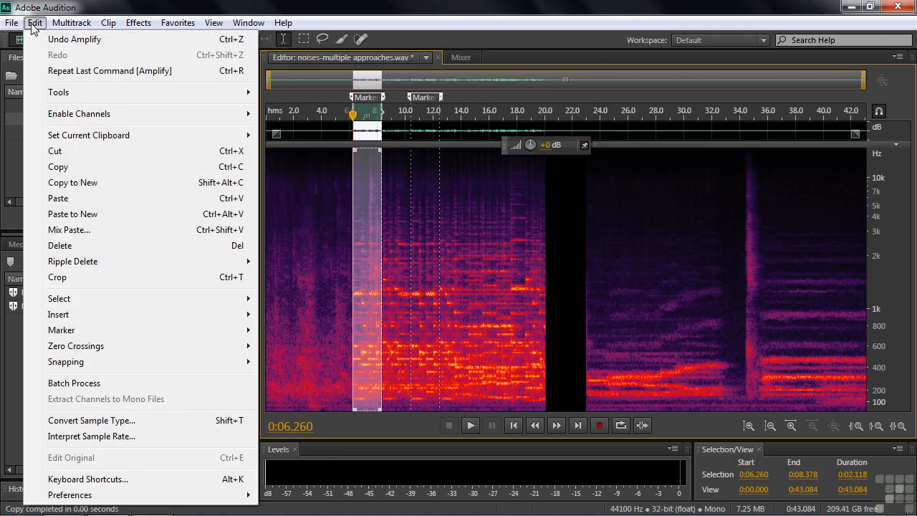
click(55, 232)
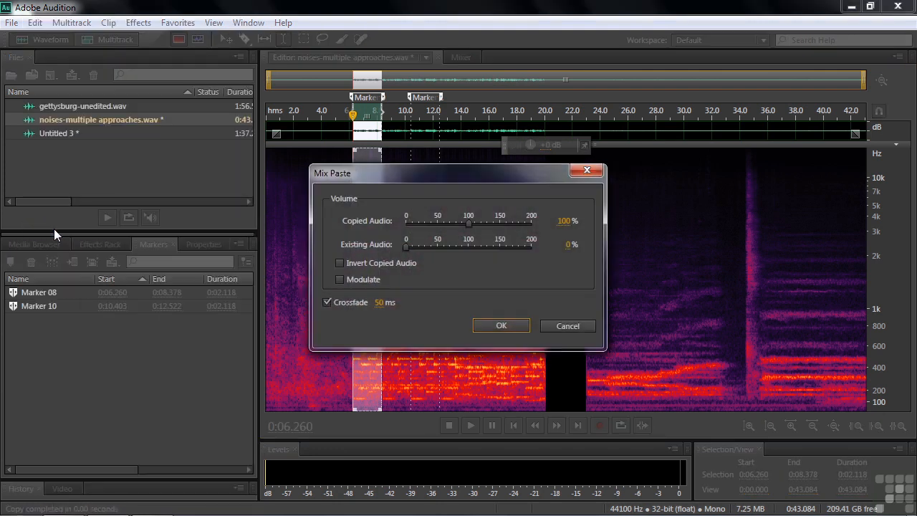
drag(441, 185, 548, 137)
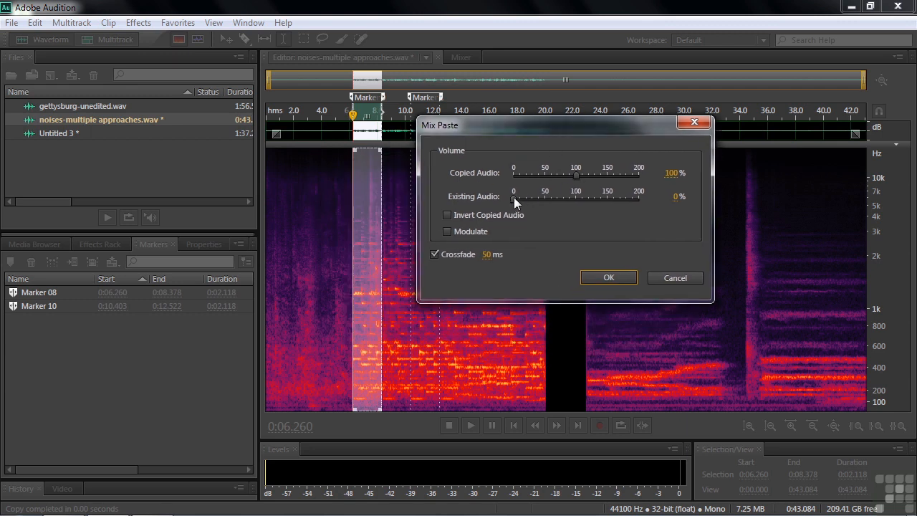
drag(513, 197, 575, 202)
drag(577, 198, 507, 205)
click(611, 276)
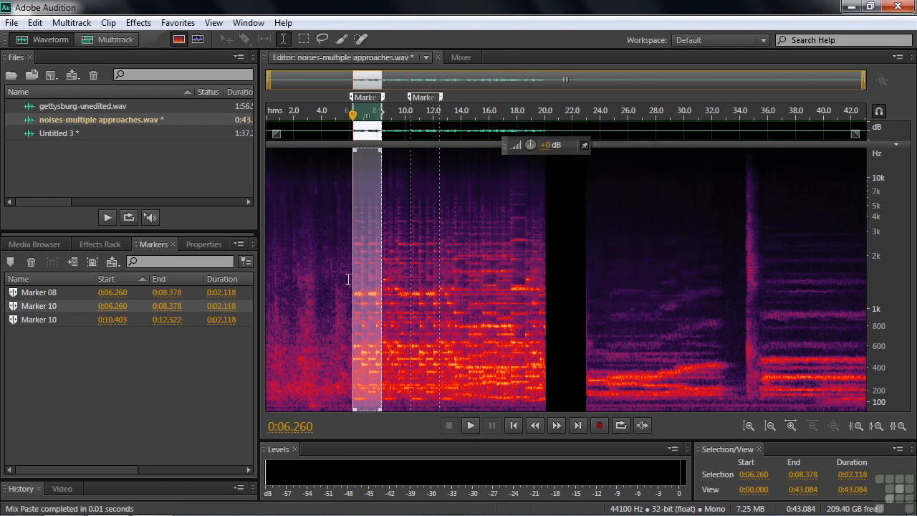
Play the file from about 0:06.000 through the pasted range to check the repair, and stop playback
click(347, 279)
key(space)
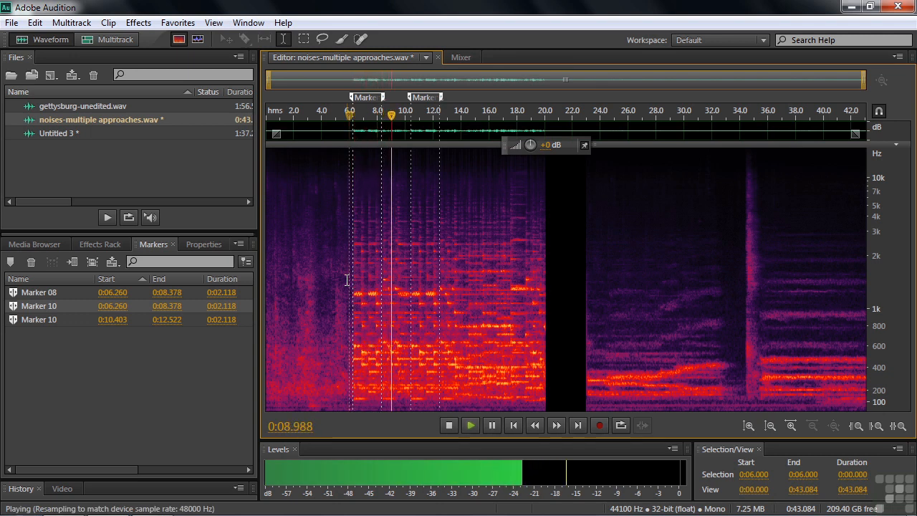
key(space)
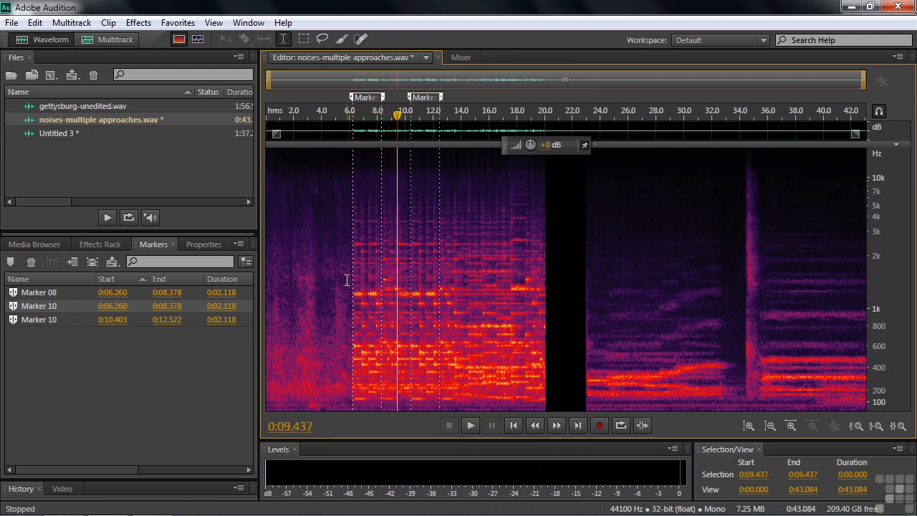